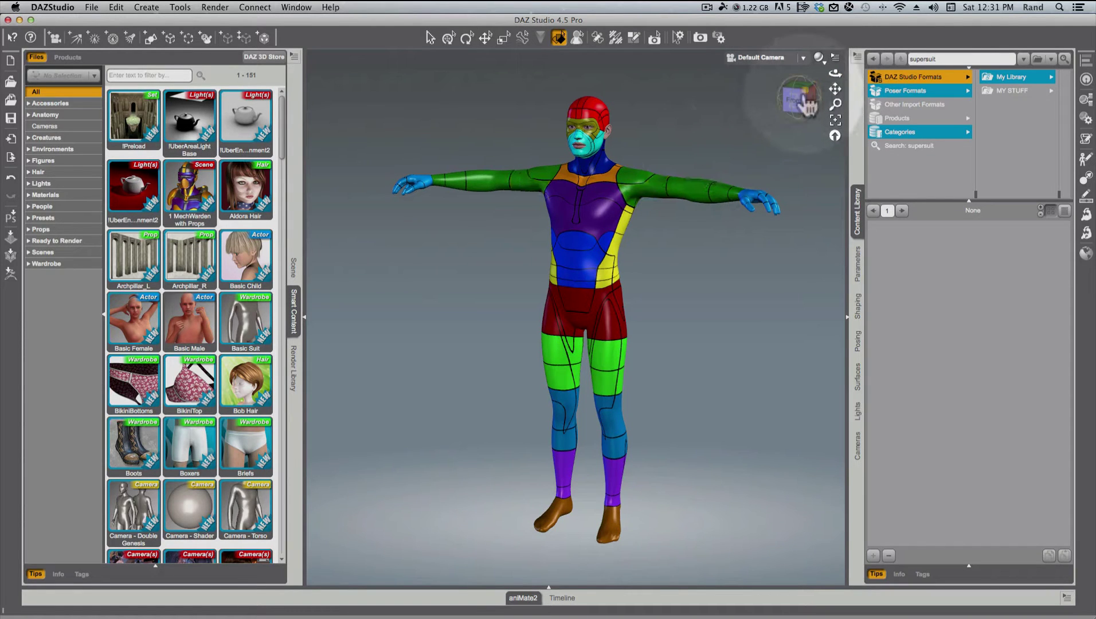
- Delete the multicoloured Supersuit from the standing figure in the scene
{"action": "mouse_move", "coordinate": [795, 98]}
{"action": "left_mouse_down"}
{"action": "mouse_move", "coordinate": [765, 111]}
{"action": "mouse_move", "coordinate": [448, 115]}
{"action": "mouse_move", "coordinate": [287, 149]}
{"action": "mouse_move", "coordinate": [267, 186]}
{"action": "mouse_move", "coordinate": [566, 179]}
{"action": "mouse_move", "coordinate": [734, 86]}
{"action": "mouse_move", "coordinate": [766, 54]}
{"action": "mouse_move", "coordinate": [764, 68]}
{"action": "left_mouse_up"}
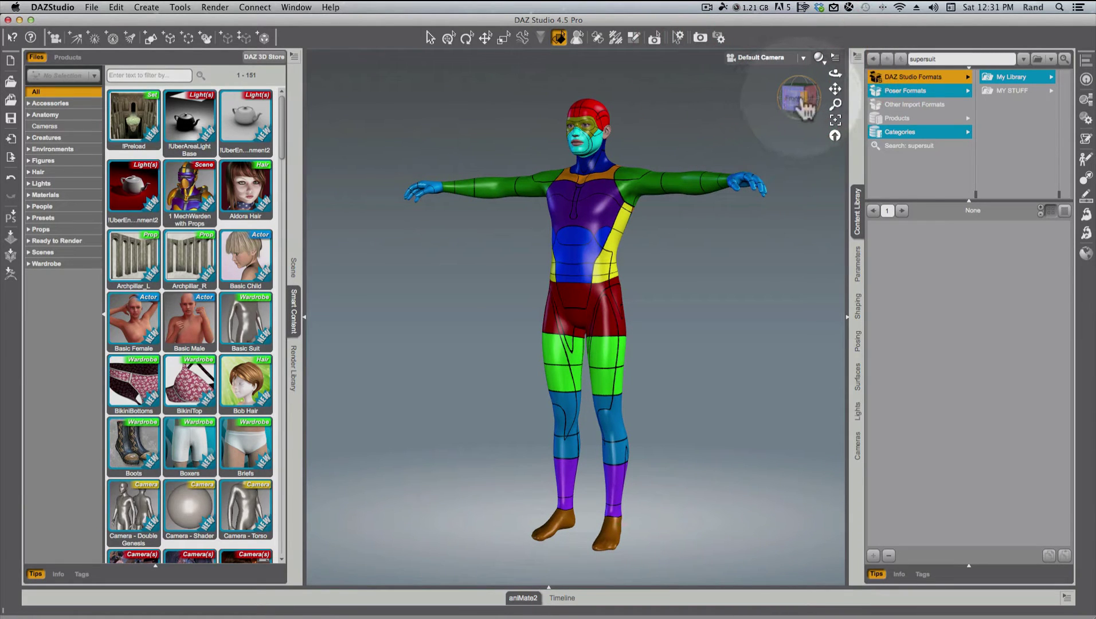
{"action": "mouse_move", "coordinate": [795, 114]}
{"action": "left_mouse_down"}
{"action": "mouse_move", "coordinate": [797, 125]}
{"action": "mouse_move", "coordinate": [795, 108]}
{"action": "left_mouse_up"}
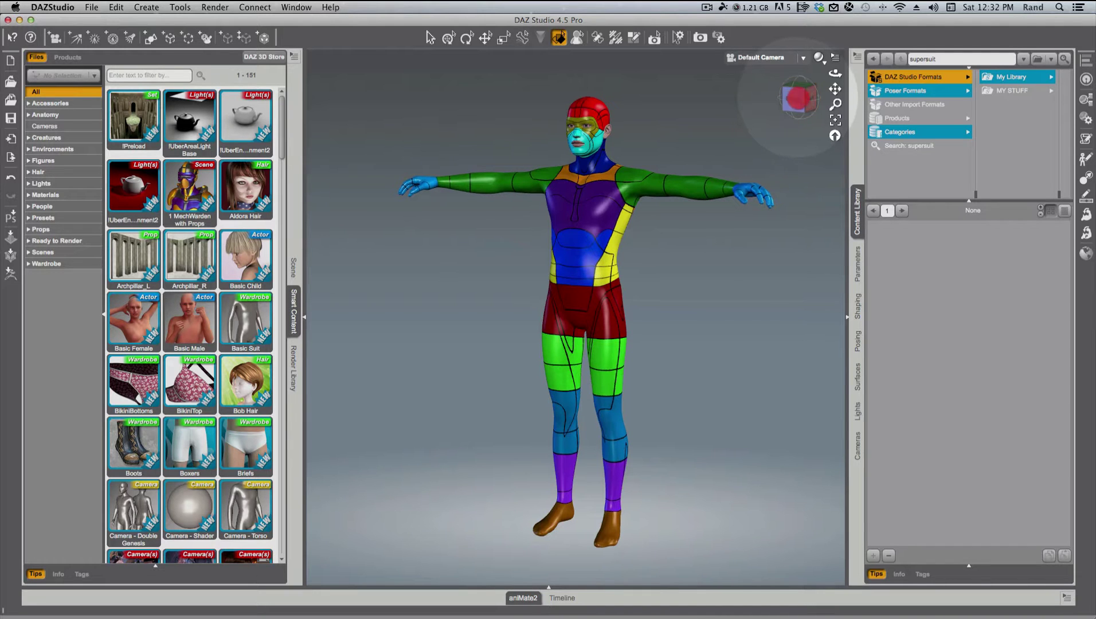
{"action": "left_click", "coordinate": [795, 102]}
{"action": "left_click", "coordinate": [575, 243]}
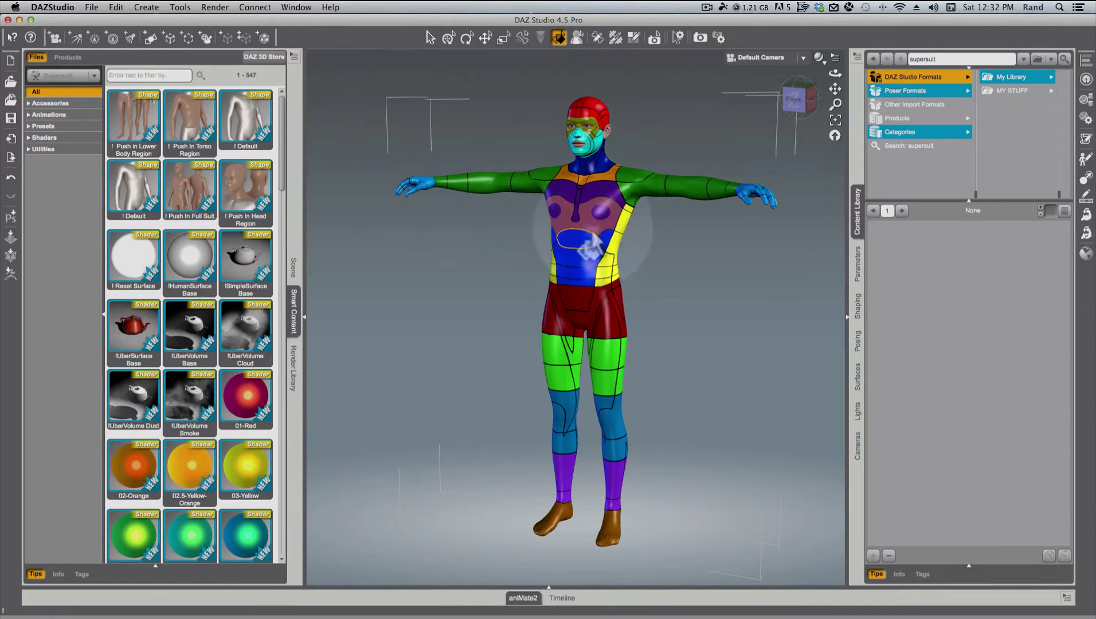
{"action": "key", "text": "Delete"}
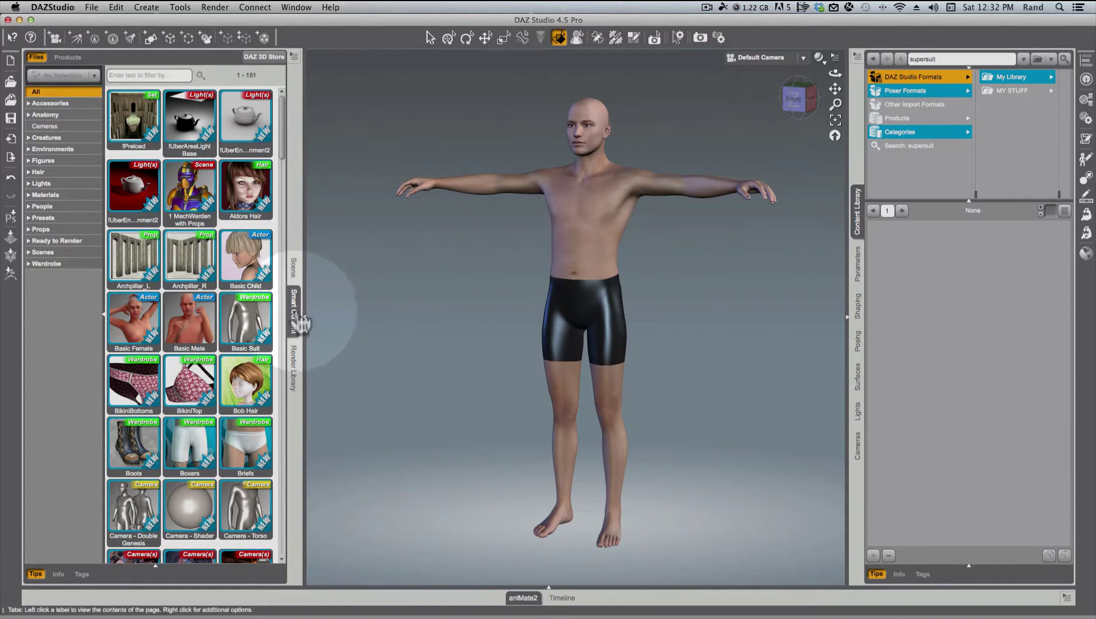
- Browse the Content Library's DAZ Studio Formats to My Library > People > Genesis > Clothing > Supersuit
{"action": "left_click", "coordinate": [858, 221]}
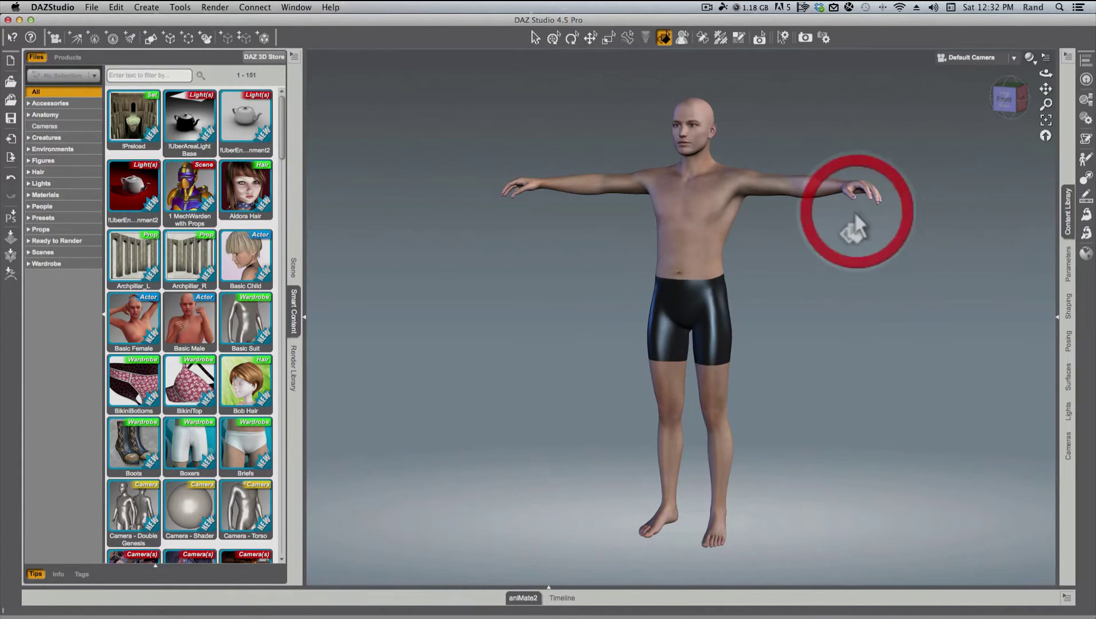
{"action": "left_click", "coordinate": [1067, 221]}
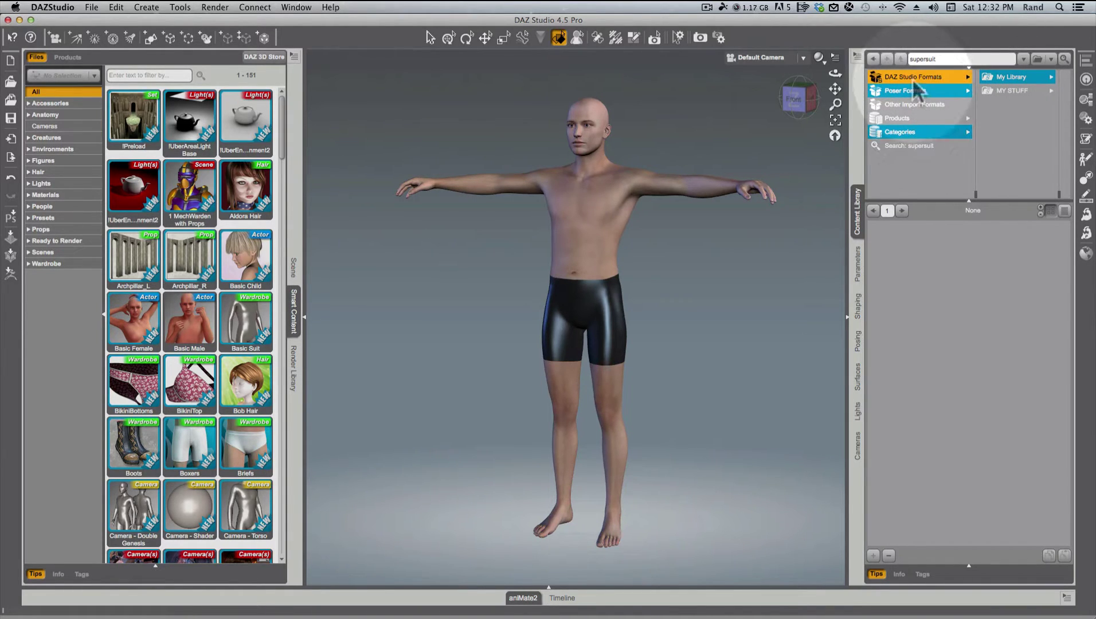
{"action": "left_click", "coordinate": [1009, 77]}
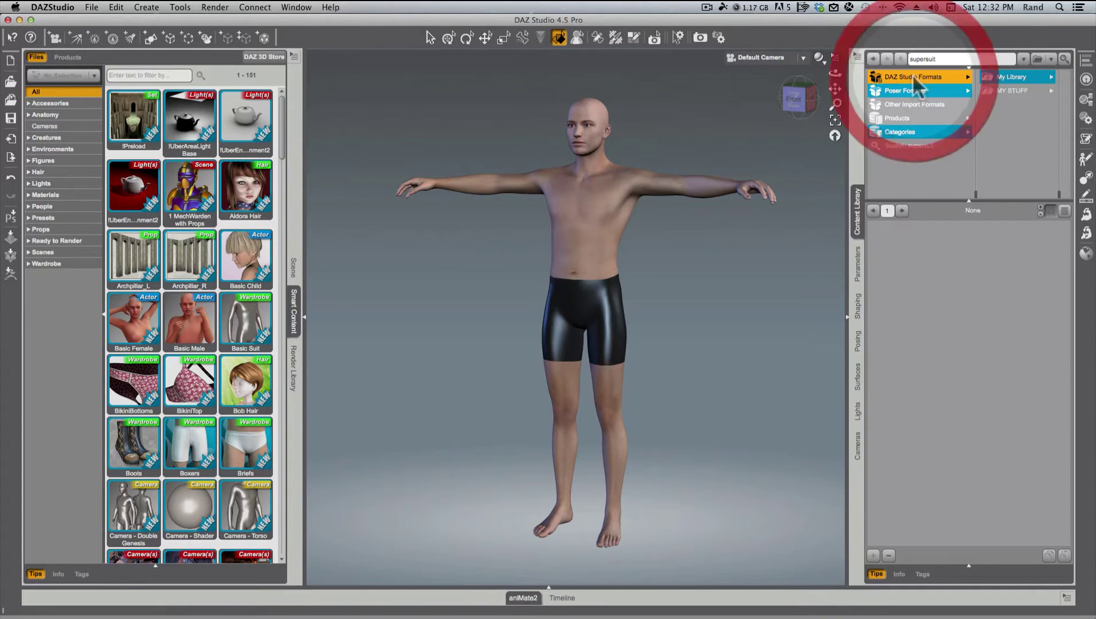
{"action": "left_click", "coordinate": [1019, 77]}
{"action": "left_click", "coordinate": [988, 159]}
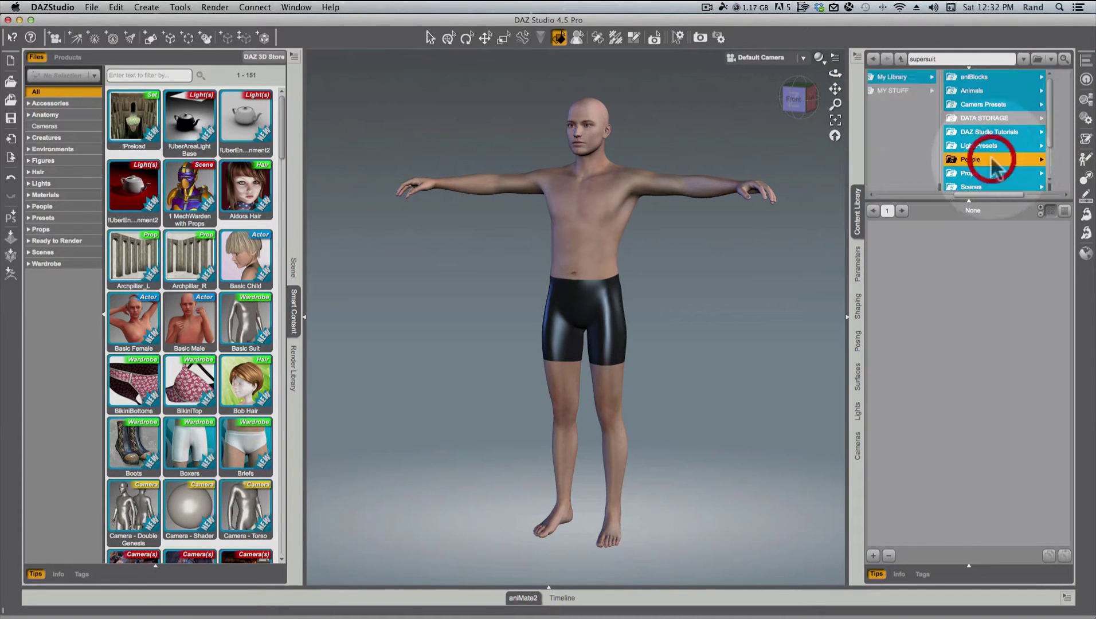
{"action": "left_click", "coordinate": [1017, 77]}
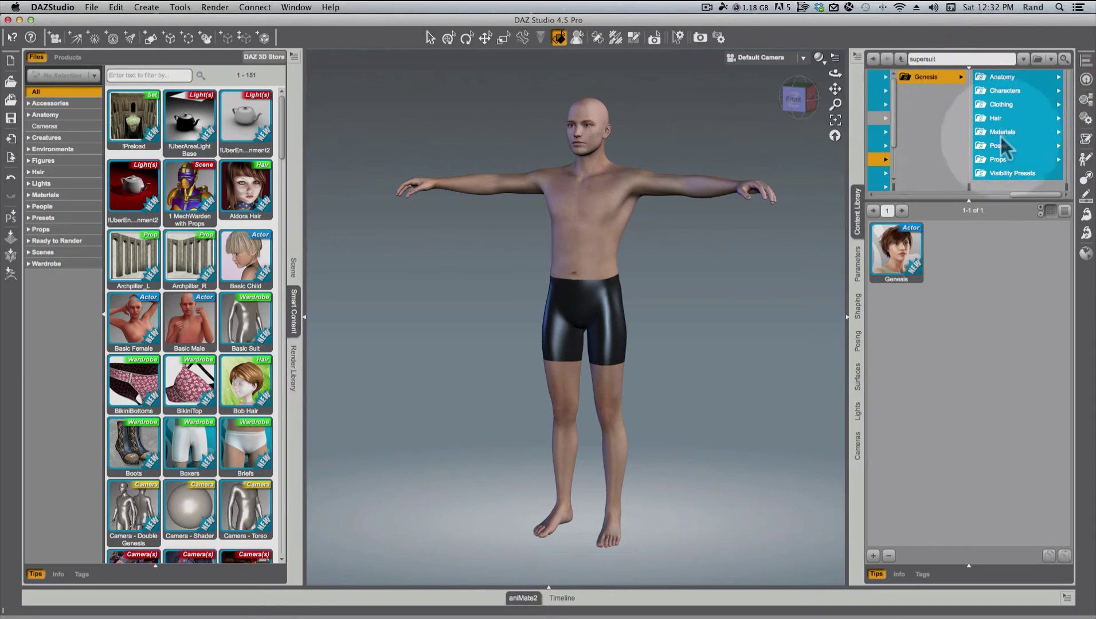
{"action": "left_click", "coordinate": [1002, 104]}
{"action": "left_click", "coordinate": [1002, 160]}
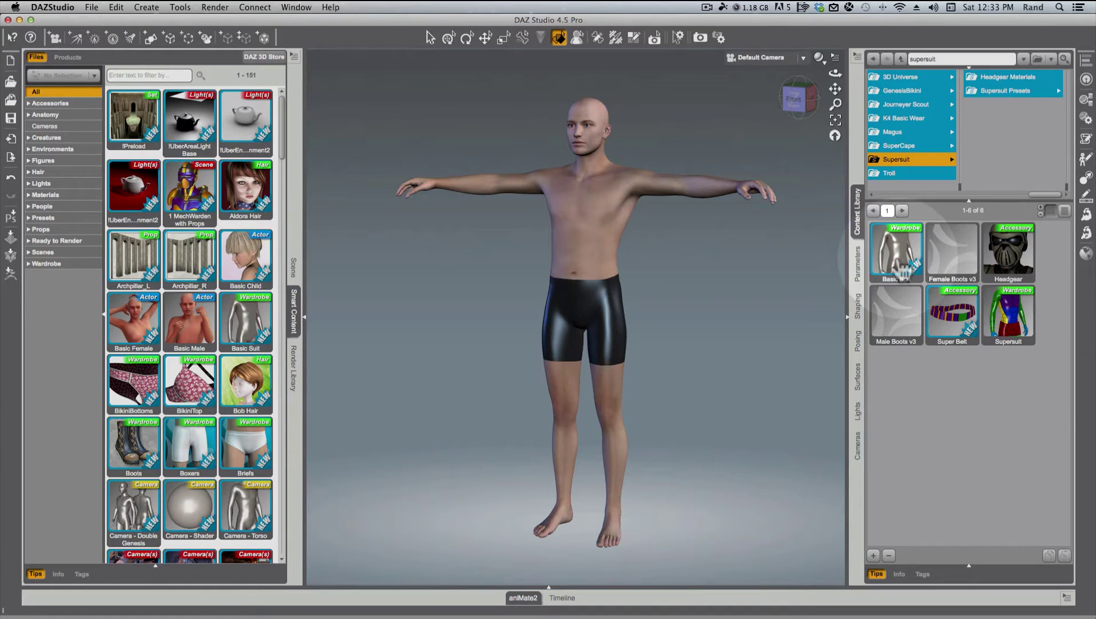
{"action": "left_click_drag", "start_coordinate": [901, 271], "coordinate": [715, 301]}
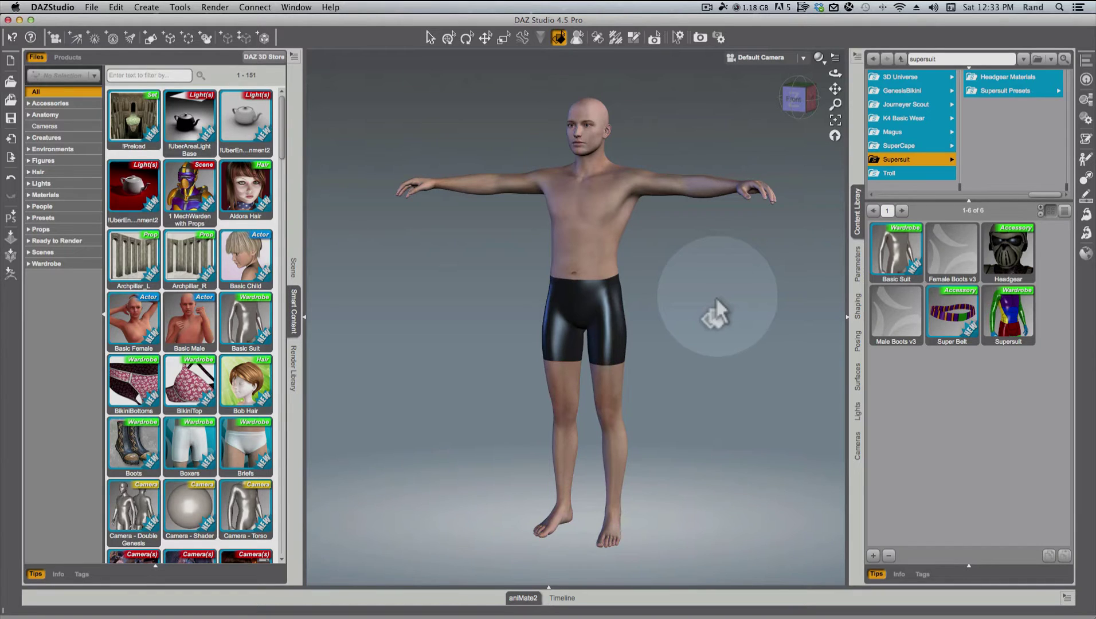
{"action": "left_click_drag", "start_coordinate": [716, 300], "coordinate": [671, 315]}
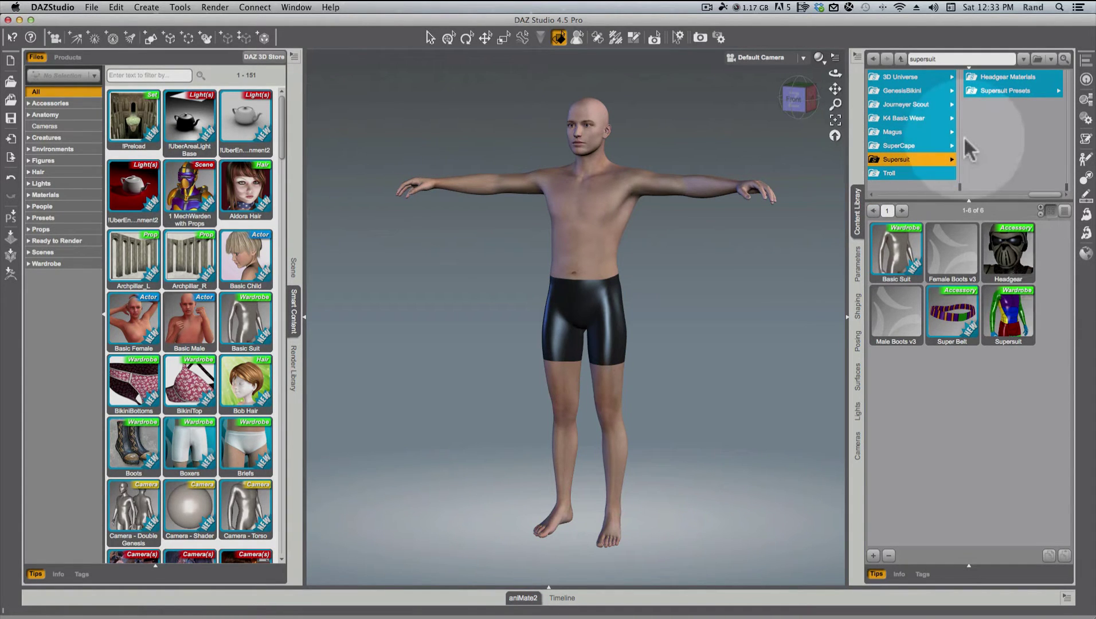
- Search the Content Library files for "supersuit"
{"action": "left_click_drag", "start_coordinate": [948, 59], "coordinate": [858, 58]}
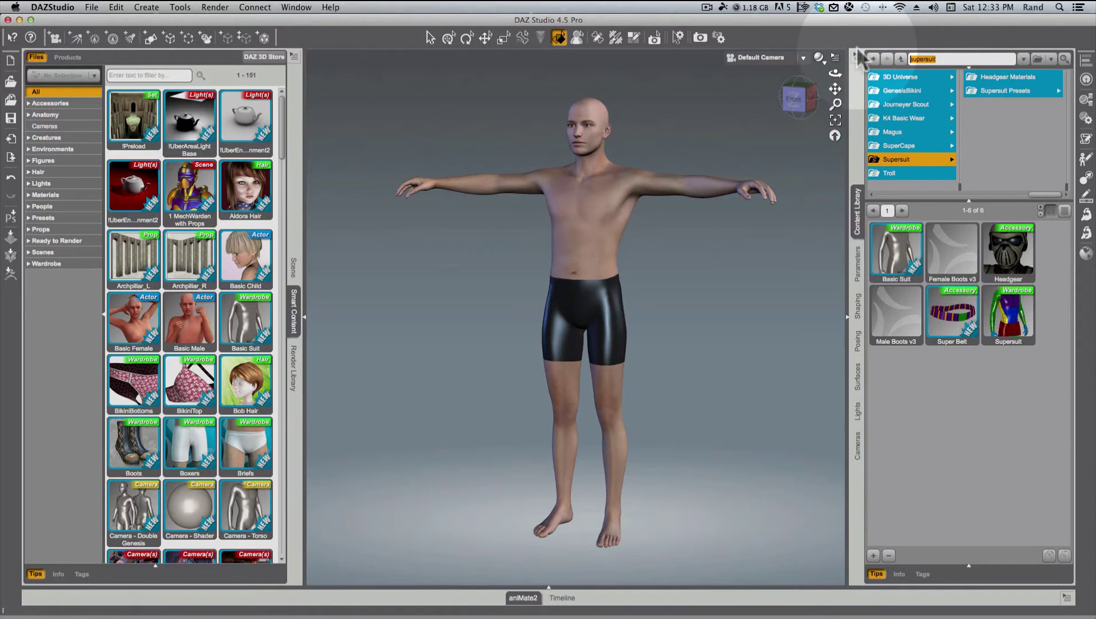
{"action": "type", "text": "s"}
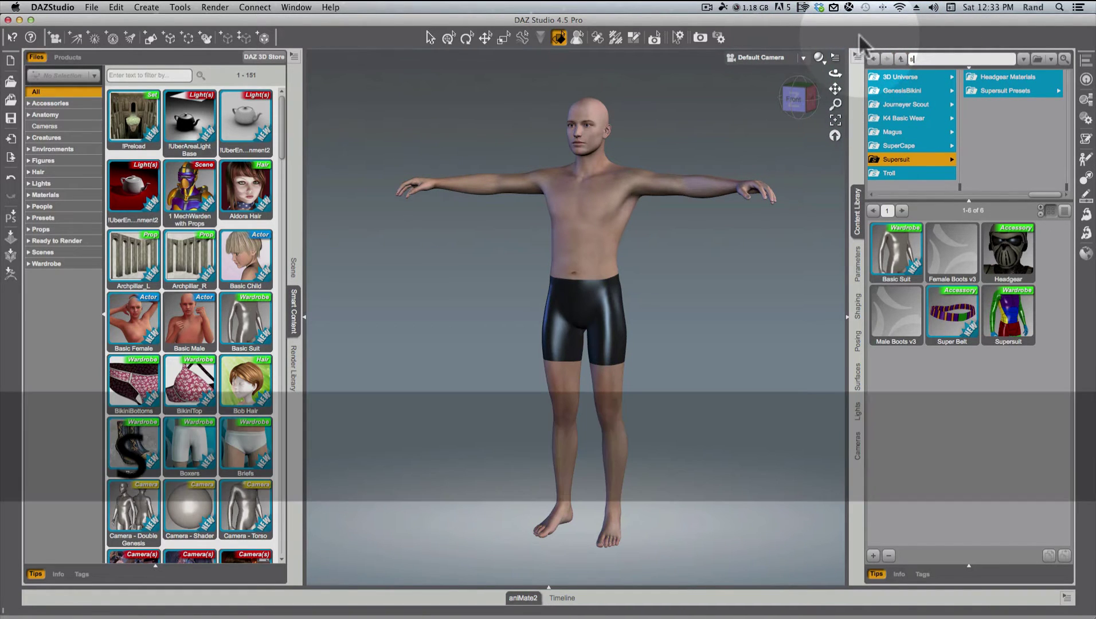
{"action": "type", "text": "u"}
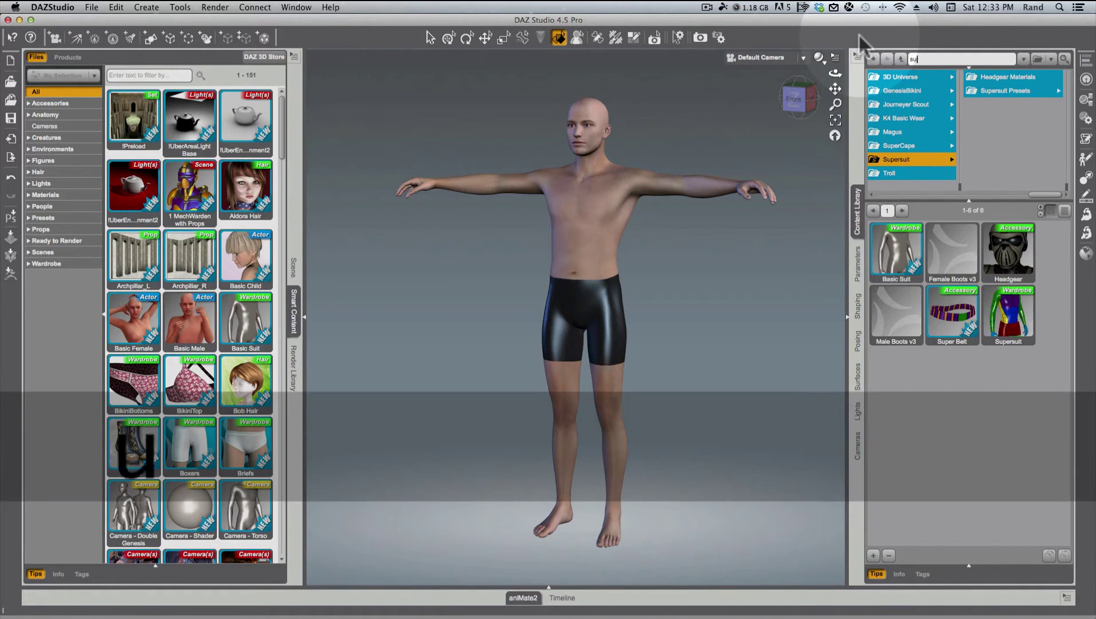
{"action": "type", "text": "persuit"}
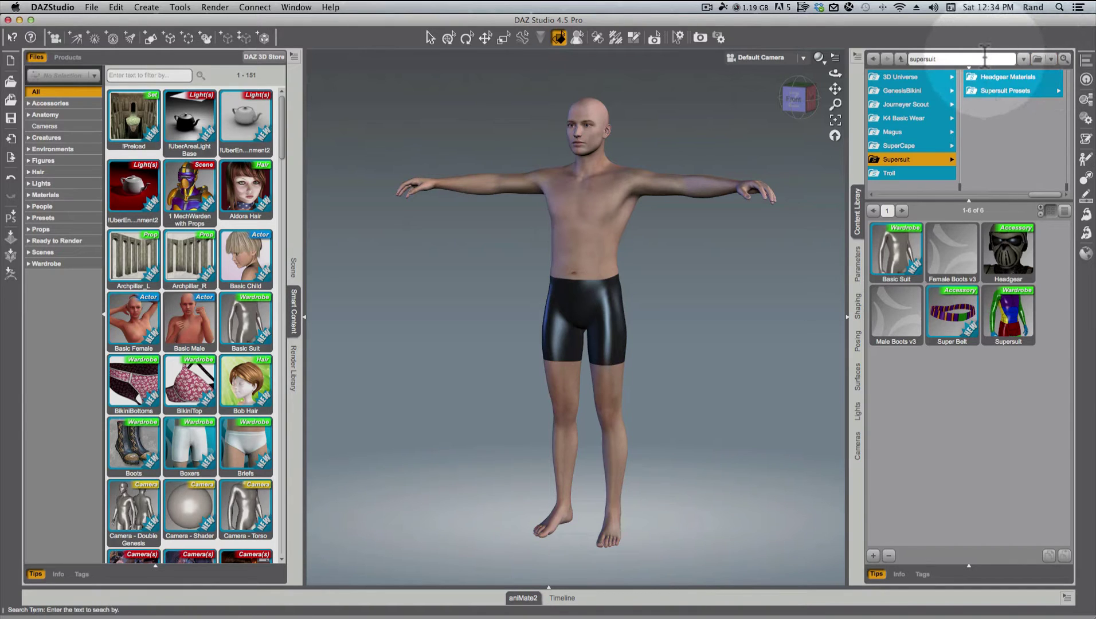
{"action": "key", "text": "Return"}
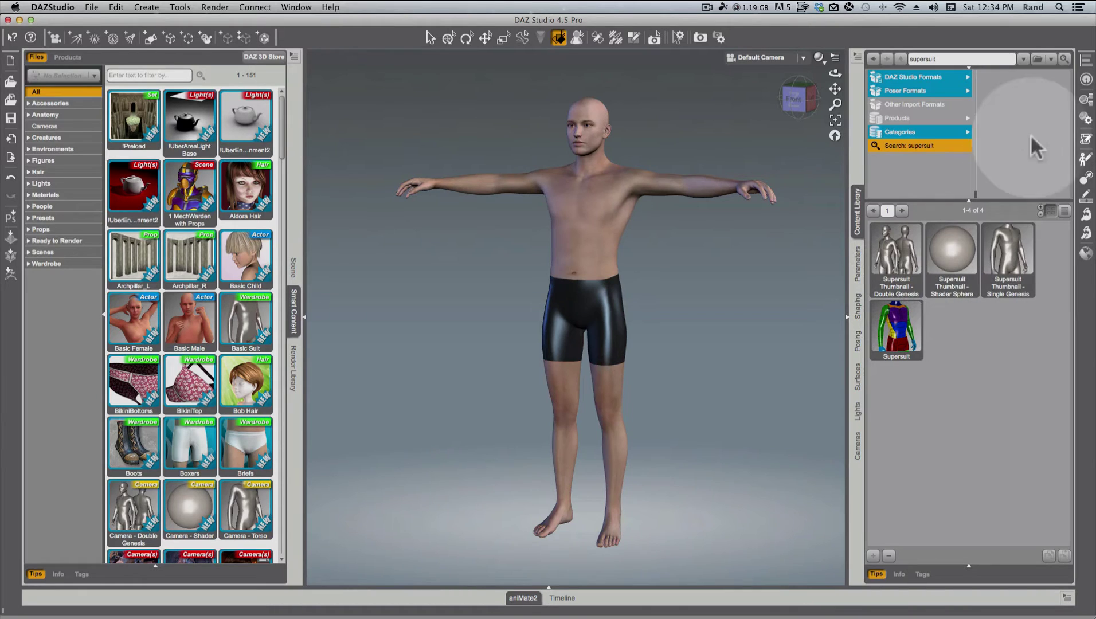
- Switch the Content Library search from File to Database and run the "supersuit" search again
{"action": "left_click", "coordinate": [1050, 59]}
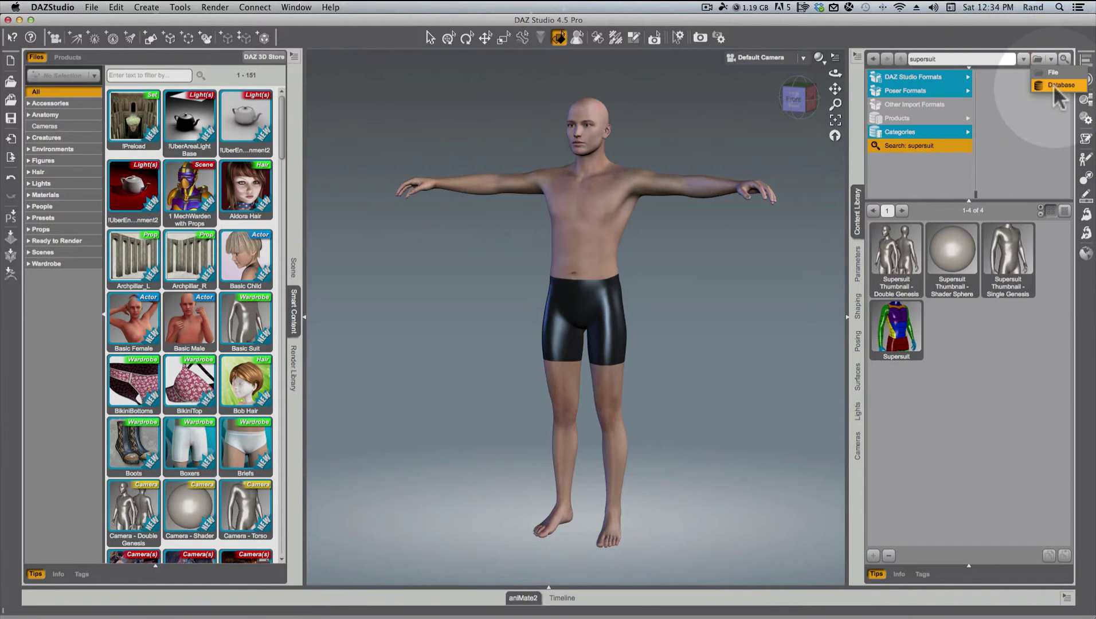
{"action": "left_click", "coordinate": [1054, 85]}
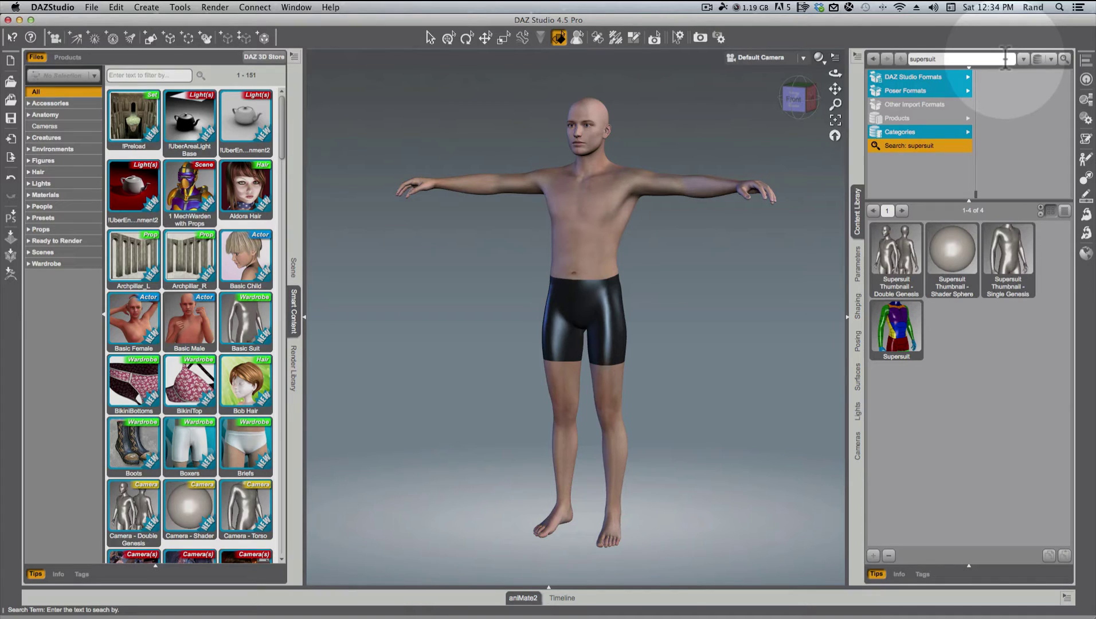
{"action": "left_click", "coordinate": [1004, 59]}
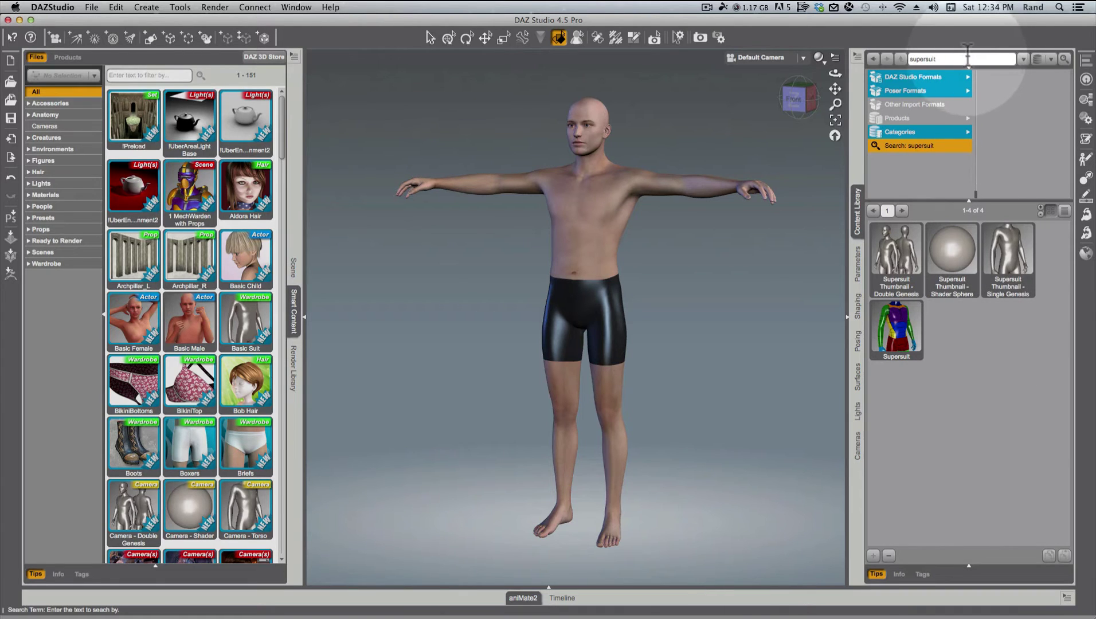
{"action": "key", "text": "Return"}
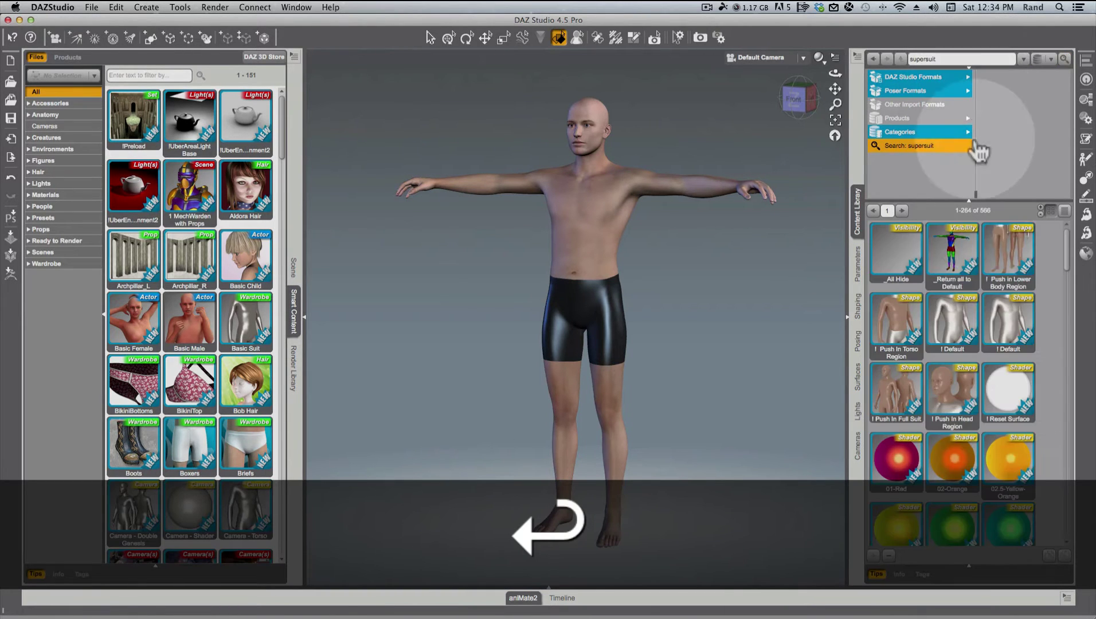
- Examine the shapes, materials, characters and shaders listed in the Content Library's database search results for "supersuit"
{"action": "scroll", "coordinate": [1056, 280], "scroll_direction": "down", "scroll_amount": 10}
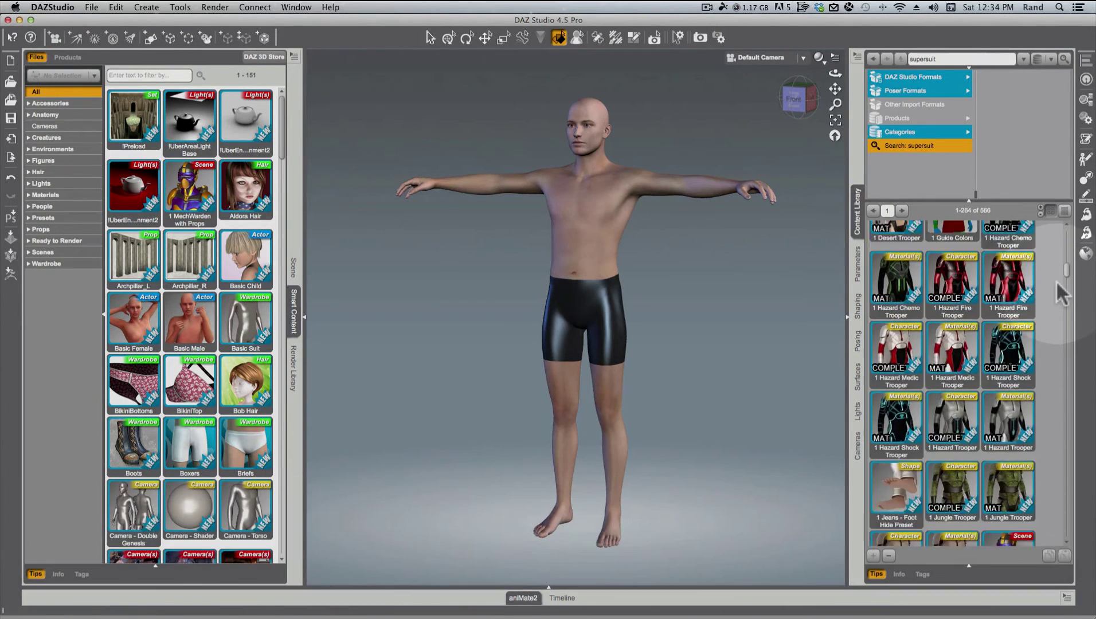
{"action": "scroll", "coordinate": [1056, 280], "scroll_direction": "down", "scroll_amount": 10}
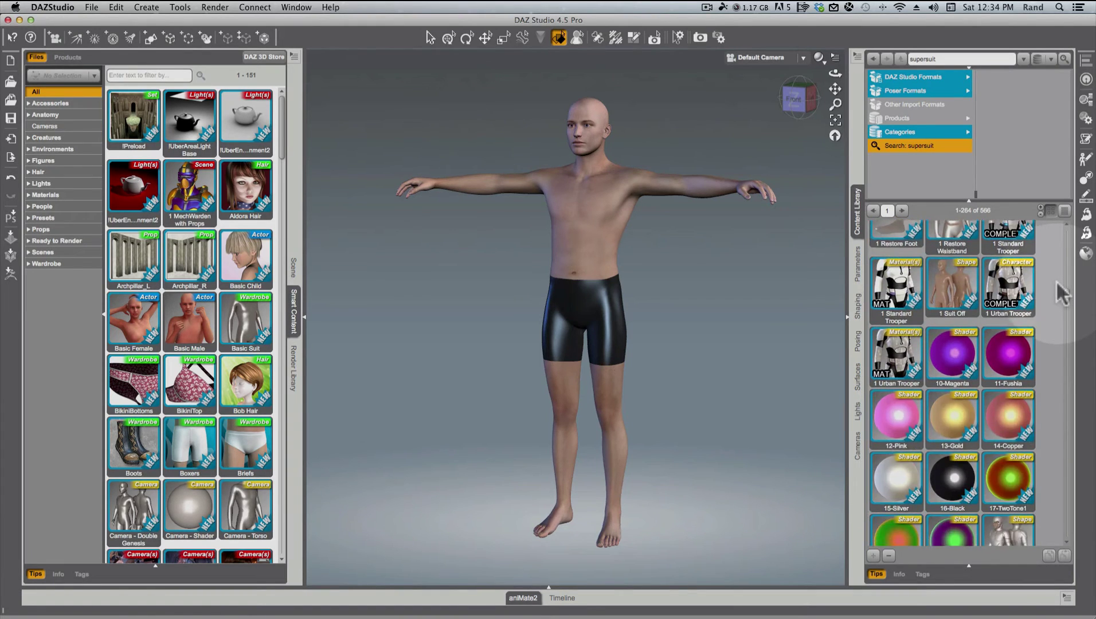
{"action": "scroll", "coordinate": [1056, 280], "scroll_direction": "down", "scroll_amount": 10}
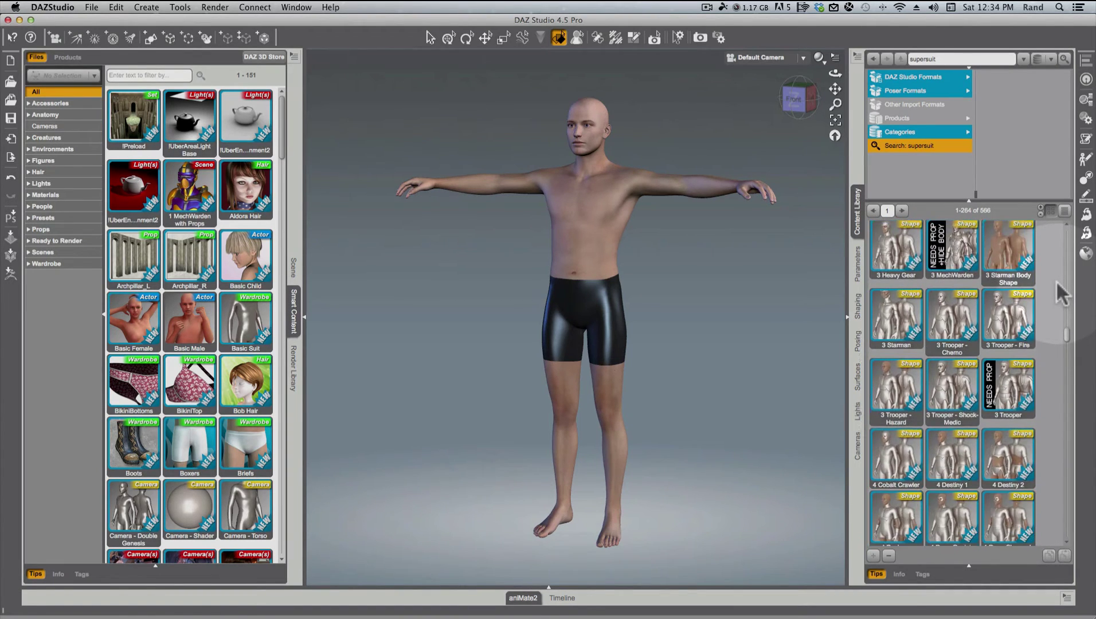
{"action": "scroll", "coordinate": [1056, 280], "scroll_direction": "down", "scroll_amount": 10}
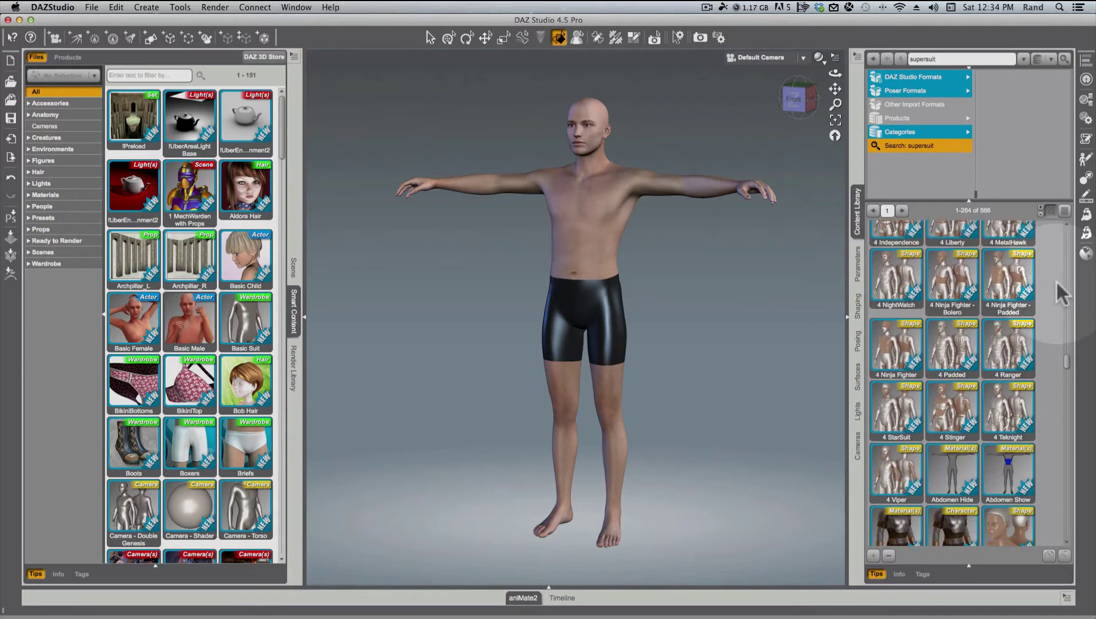
{"action": "scroll", "coordinate": [1056, 279], "scroll_direction": "down", "scroll_amount": 10}
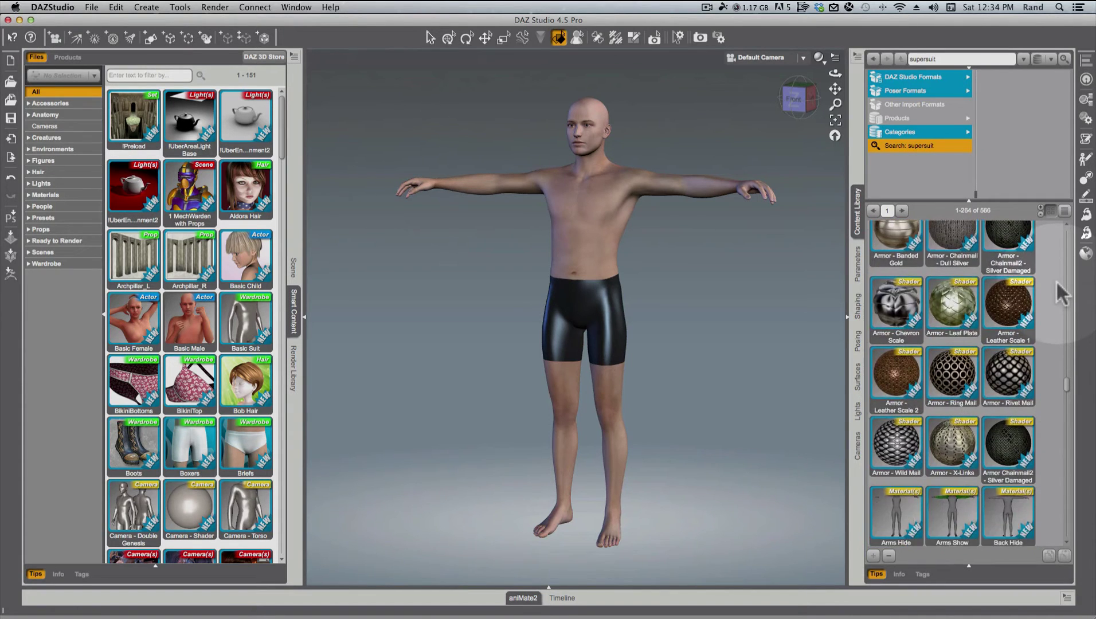
{"action": "scroll", "coordinate": [1056, 280], "scroll_direction": "down", "scroll_amount": 10}
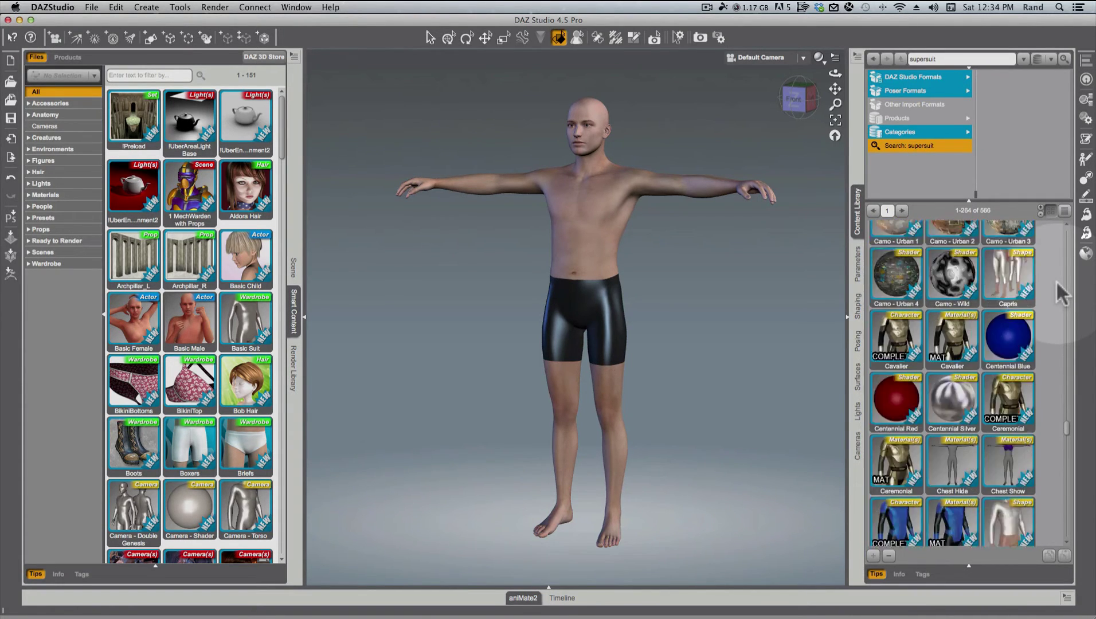
{"action": "scroll", "coordinate": [1056, 279], "scroll_direction": "down", "scroll_amount": 10}
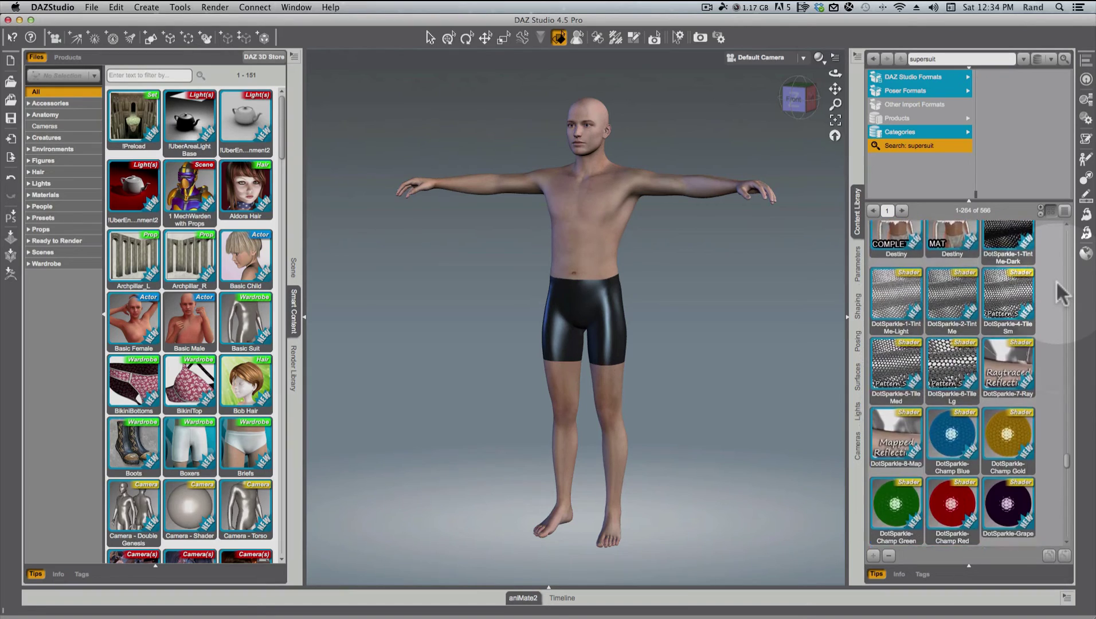
{"action": "scroll", "coordinate": [1055, 279], "scroll_direction": "down", "scroll_amount": 5}
{"action": "scroll", "coordinate": [1055, 279], "scroll_direction": "up", "scroll_amount": 10}
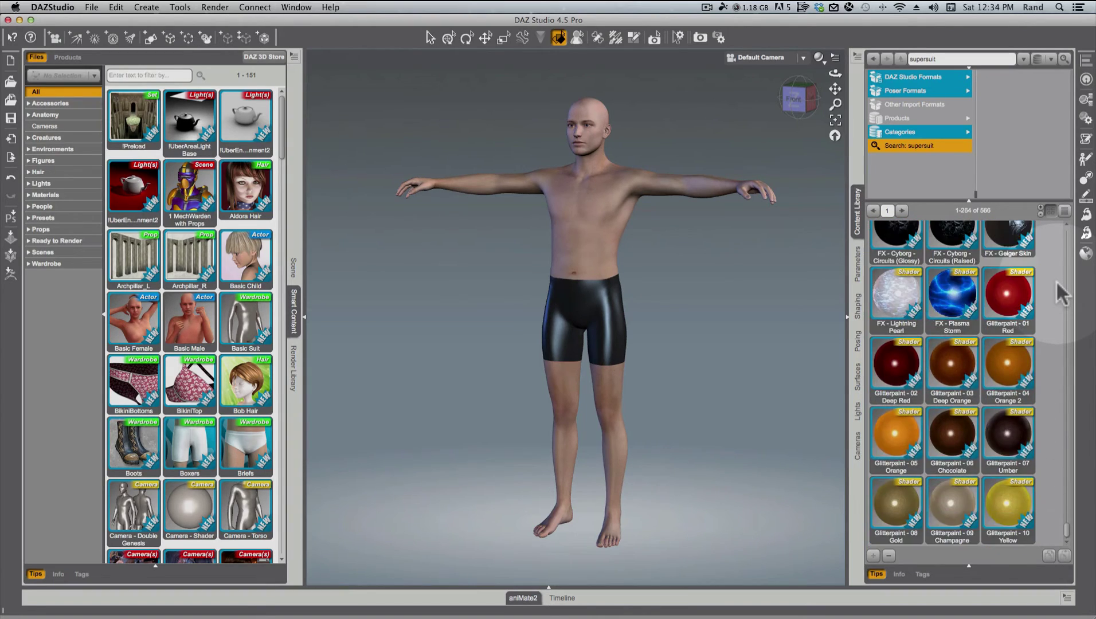
{"action": "scroll", "coordinate": [1056, 280], "scroll_direction": "up", "scroll_amount": 8}
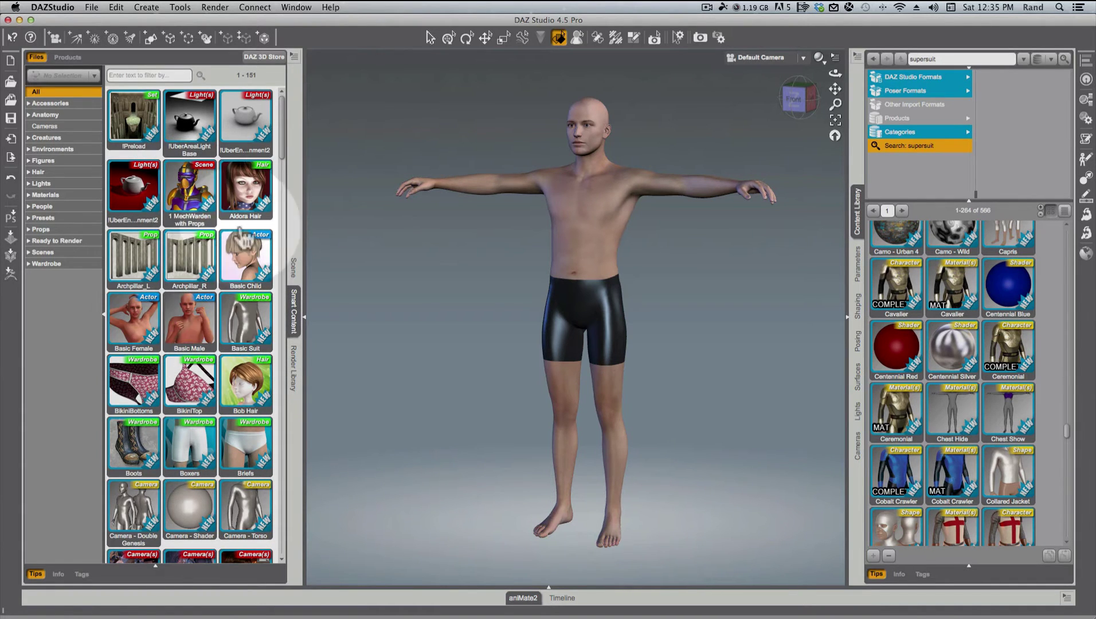
- Look through the Smart Content files and filter them by "supersuit"
{"action": "scroll", "coordinate": [263, 309], "scroll_direction": "down", "scroll_amount": 8}
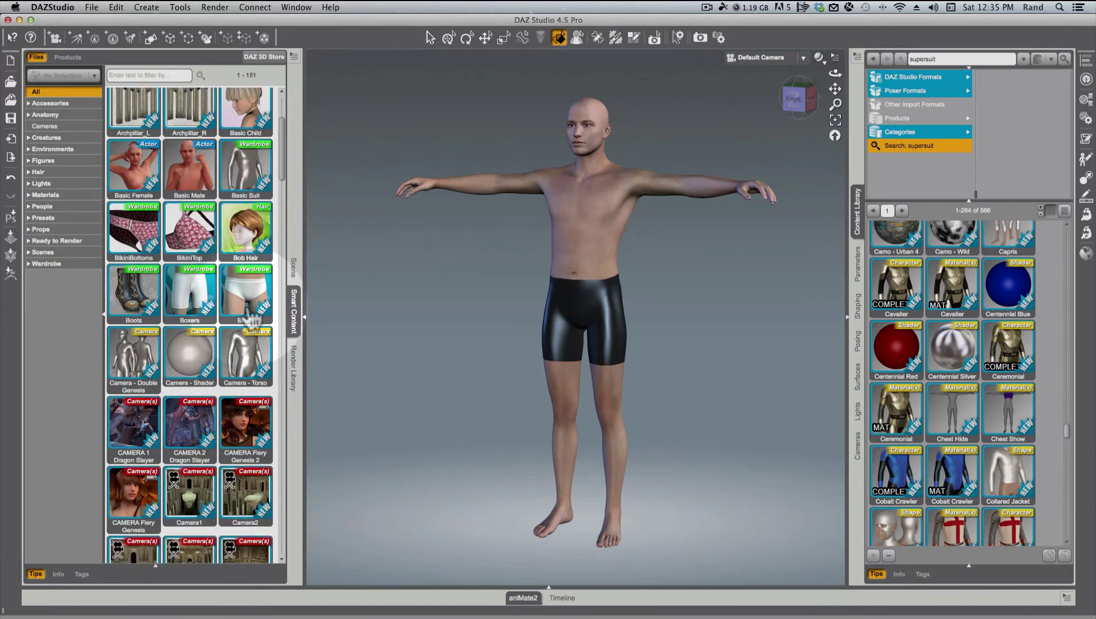
{"action": "scroll", "coordinate": [263, 314], "scroll_direction": "down", "scroll_amount": 4}
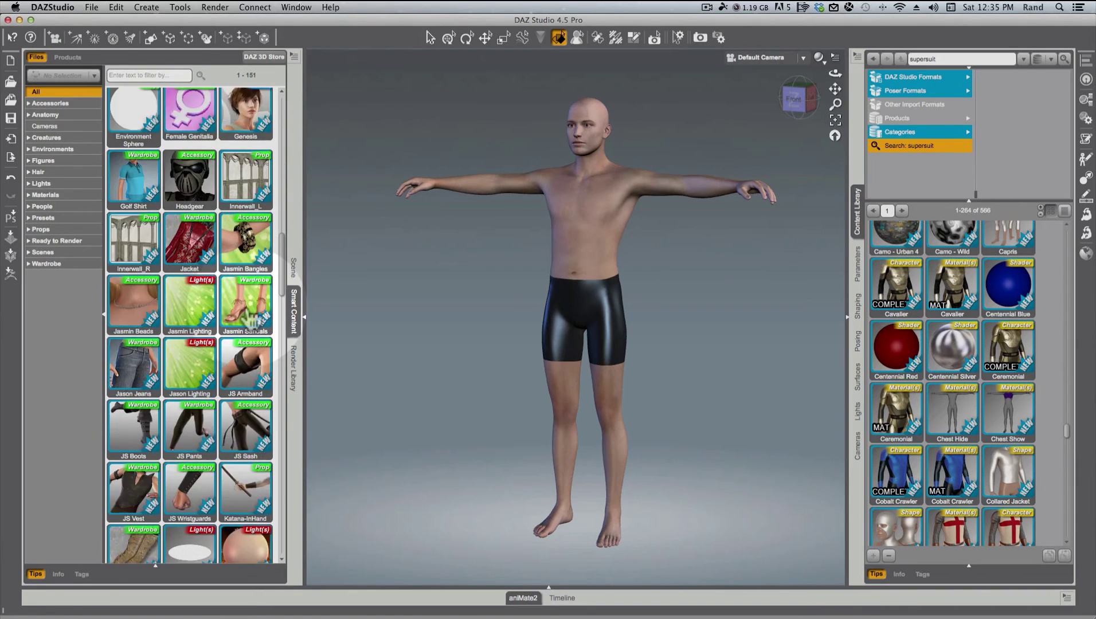
{"action": "scroll", "coordinate": [248, 315], "scroll_direction": "up", "scroll_amount": 10}
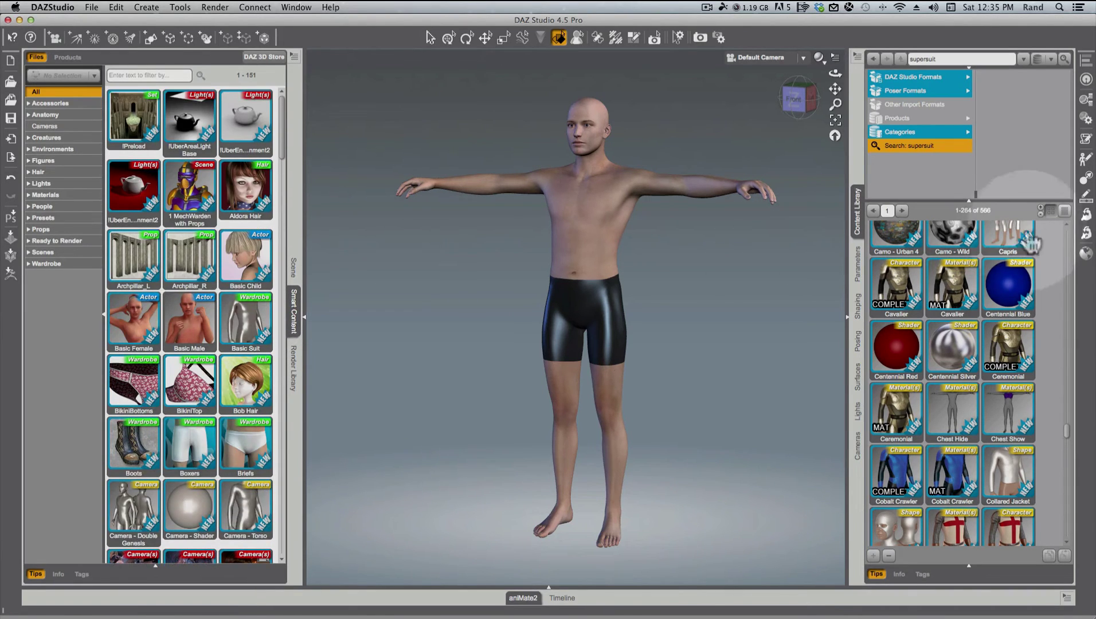
{"action": "left_click", "coordinate": [133, 75]}
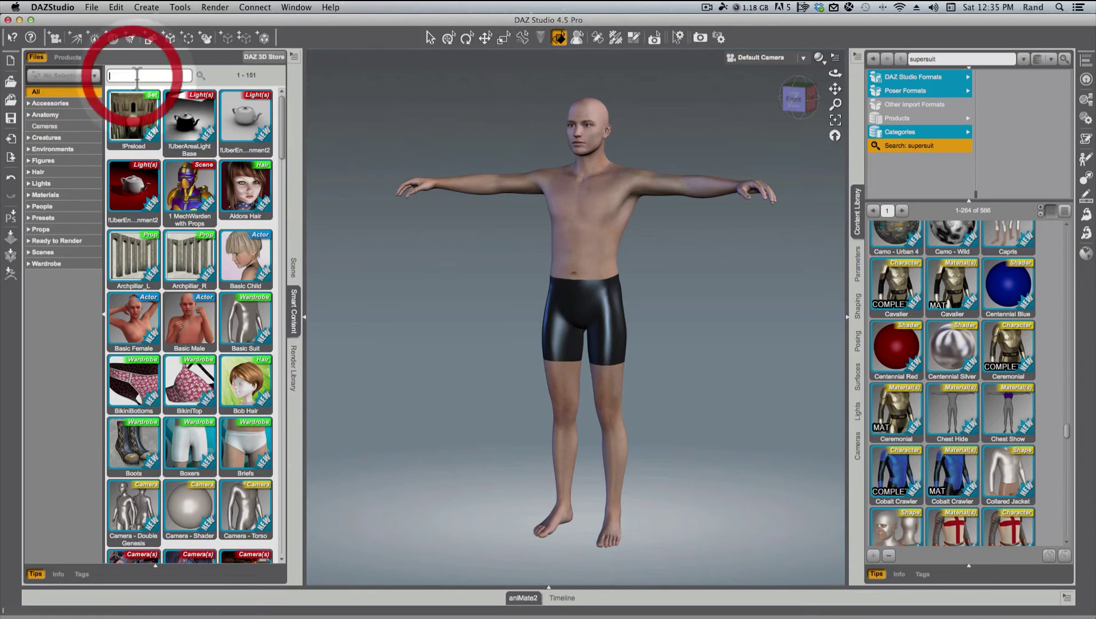
{"action": "type", "text": "supersuit"}
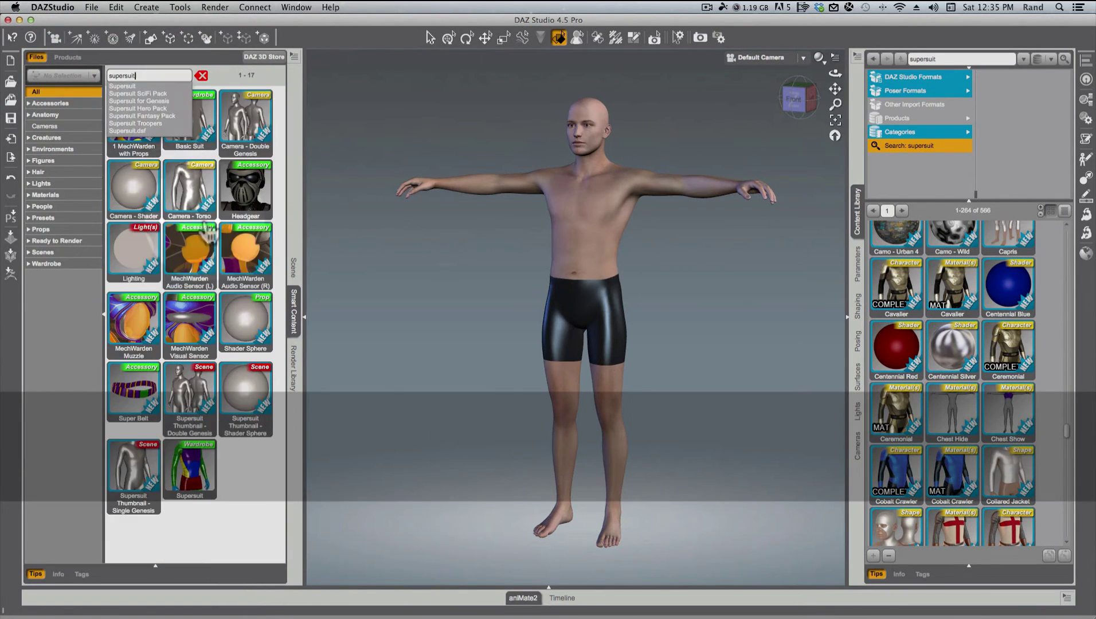
- Clear the "supersuit" filter from the Smart Content files
{"action": "left_click", "coordinate": [200, 479]}
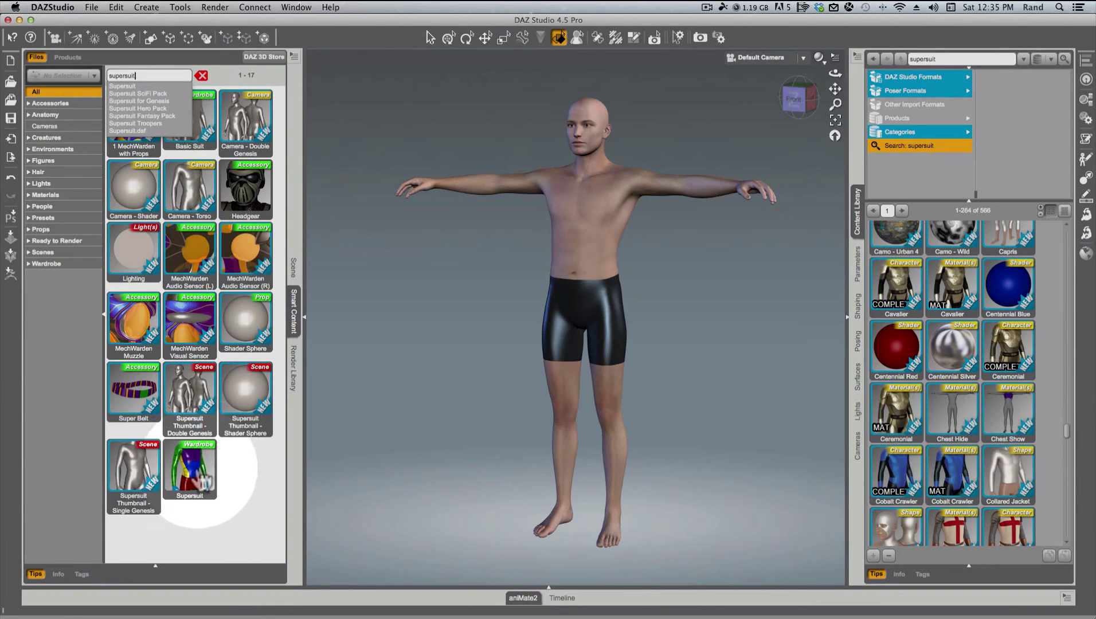
{"action": "left_click", "coordinate": [227, 467]}
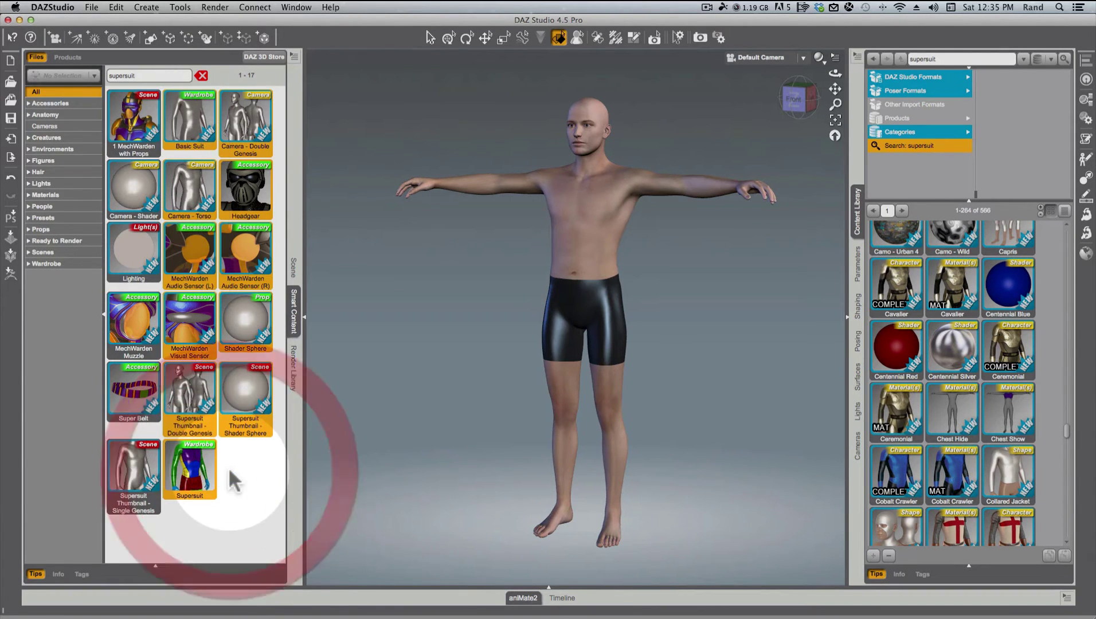
{"action": "left_click", "coordinate": [201, 75]}
- Try filtering the Smart Content files by the nonsense text "sfgsadfgdsafg", and clear the filter again
{"action": "left_click", "coordinate": [159, 75]}
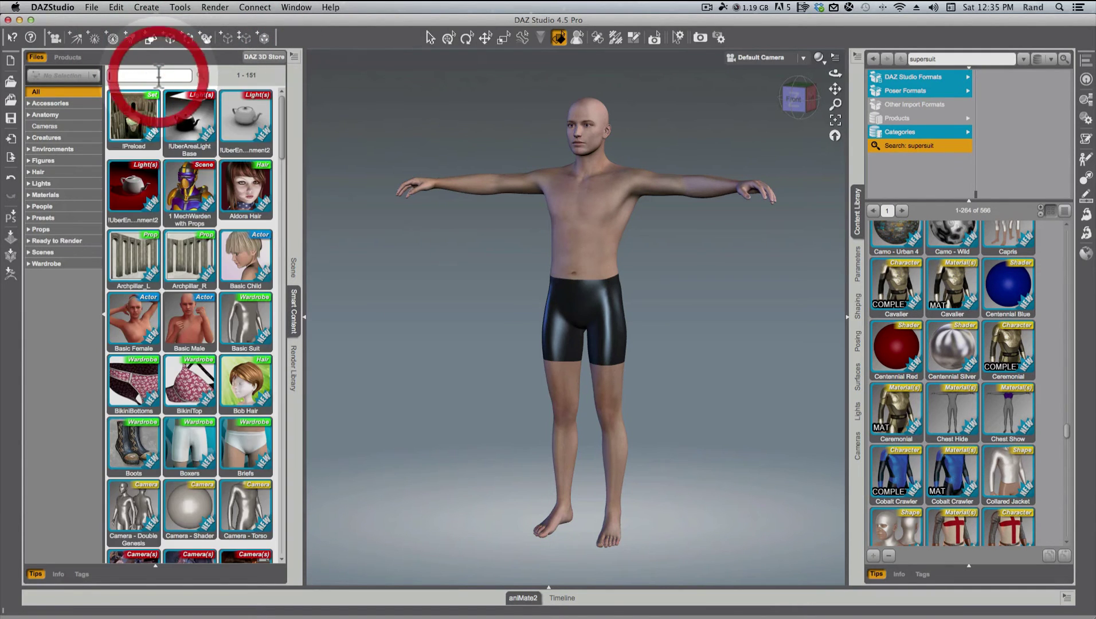
{"action": "type", "text": "sfgsadfgdsafg"}
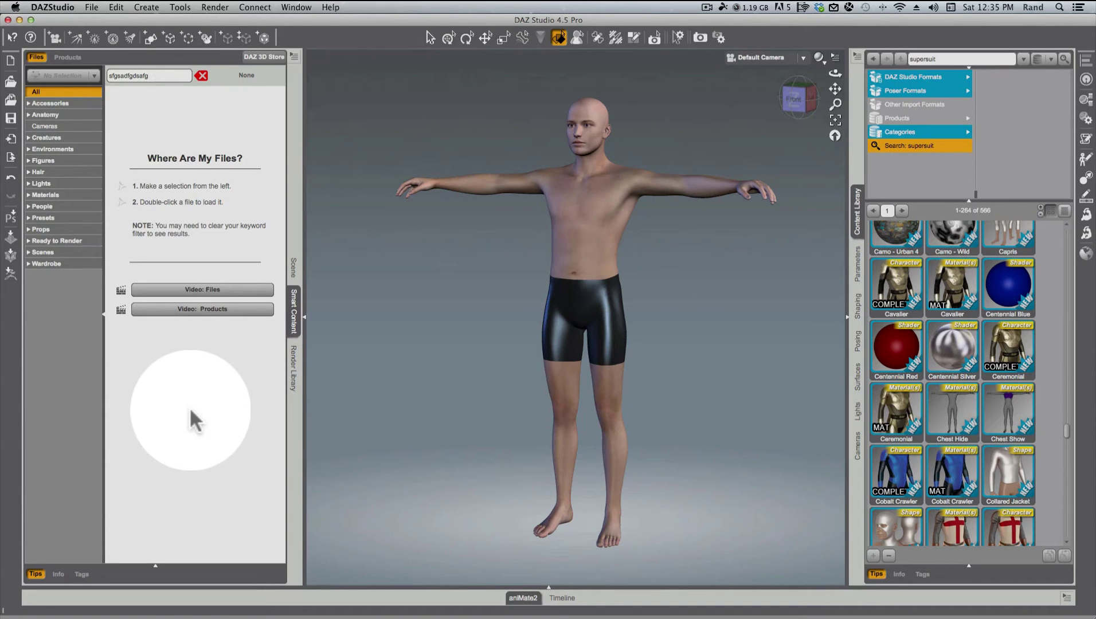
{"action": "left_click", "coordinate": [201, 76]}
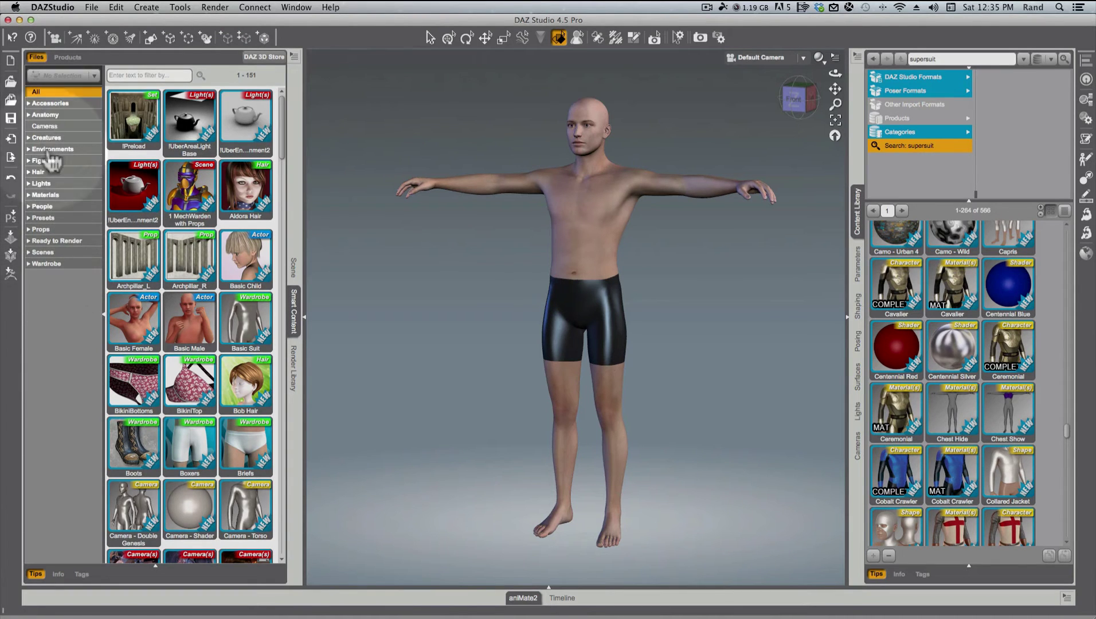
- Narrow the Smart Content files to the Full-Body category under Wardrobe
{"action": "left_click", "coordinate": [30, 264]}
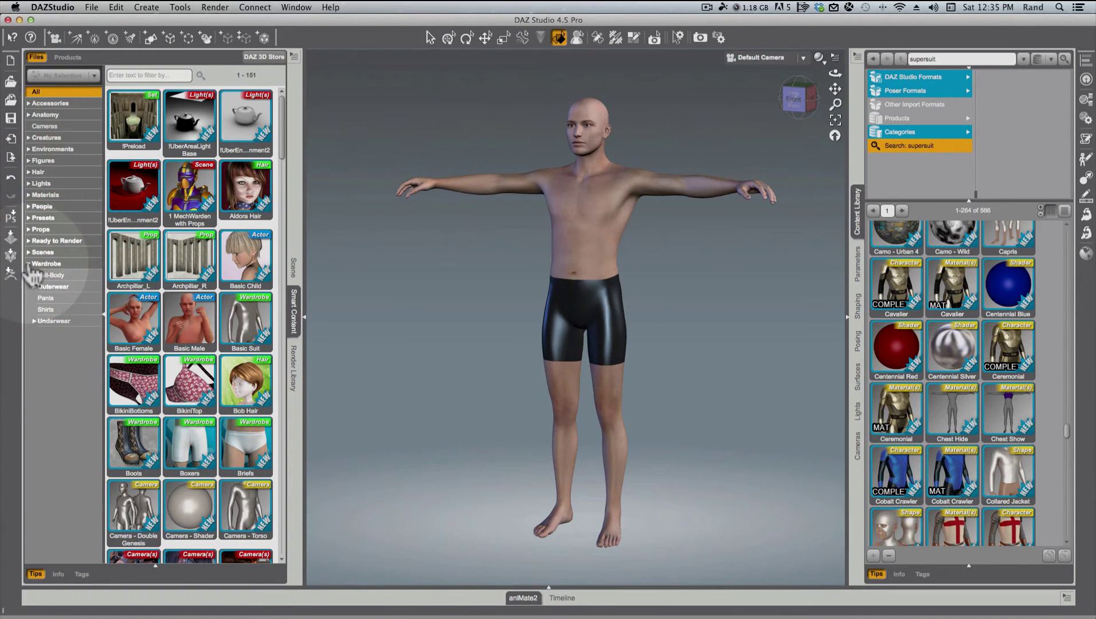
{"action": "left_click", "coordinate": [45, 265]}
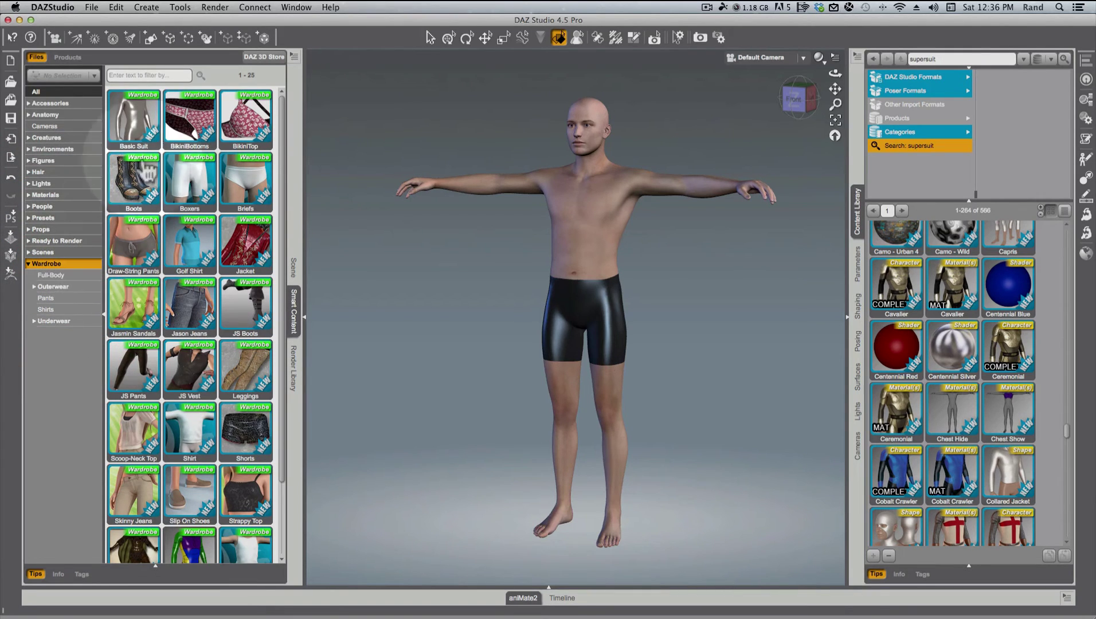
{"action": "left_click", "coordinate": [51, 275]}
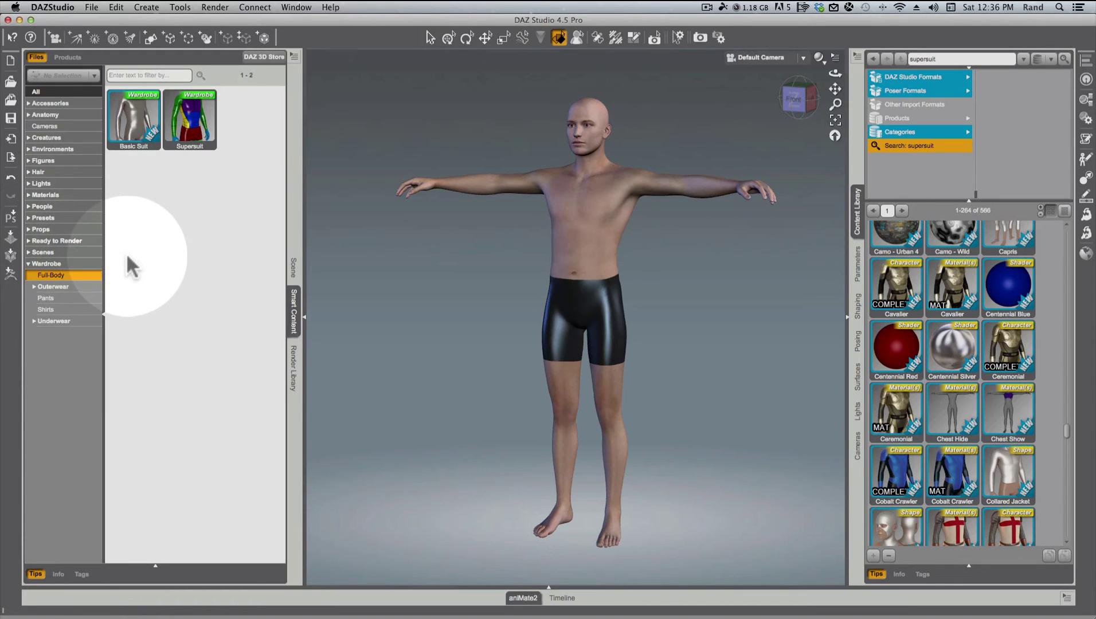
- Open the Supersuit for Genesis product in Smart Content and look through all of its files
{"action": "left_click", "coordinate": [69, 58]}
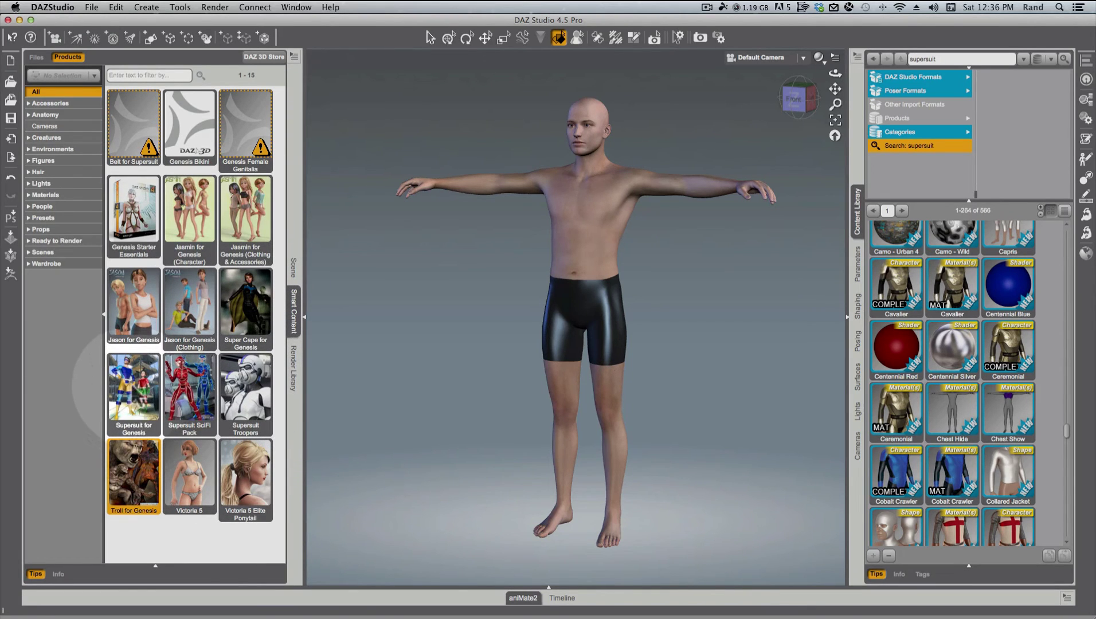
{"action": "left_click", "coordinate": [132, 387]}
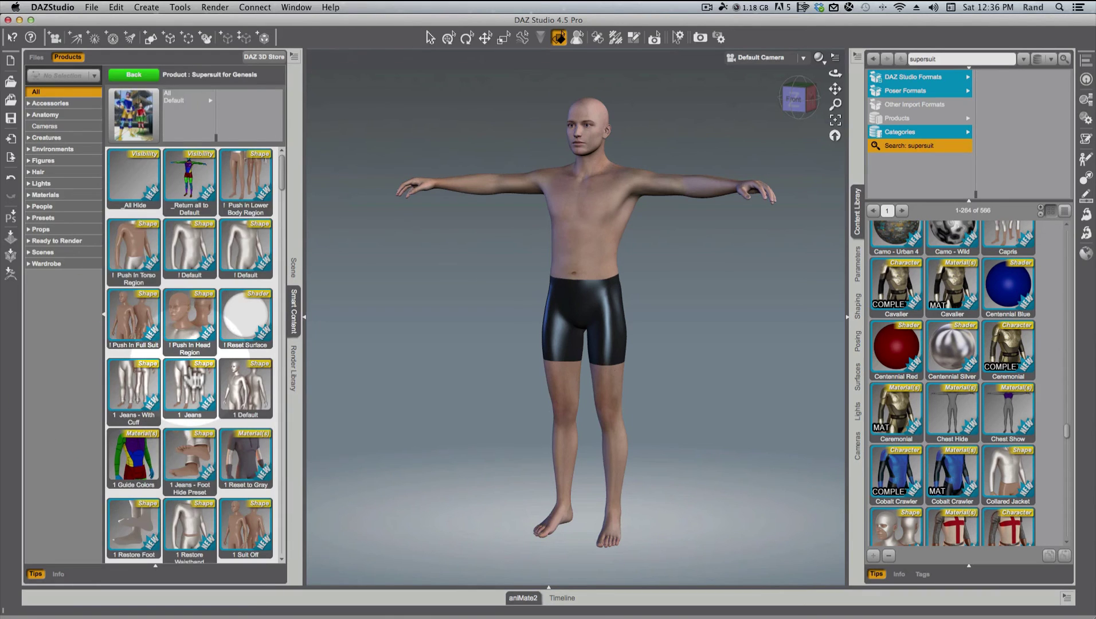
{"action": "scroll", "coordinate": [215, 378], "scroll_direction": "down", "scroll_amount": 2}
{"action": "scroll", "coordinate": [214, 379], "scroll_direction": "down", "scroll_amount": 10}
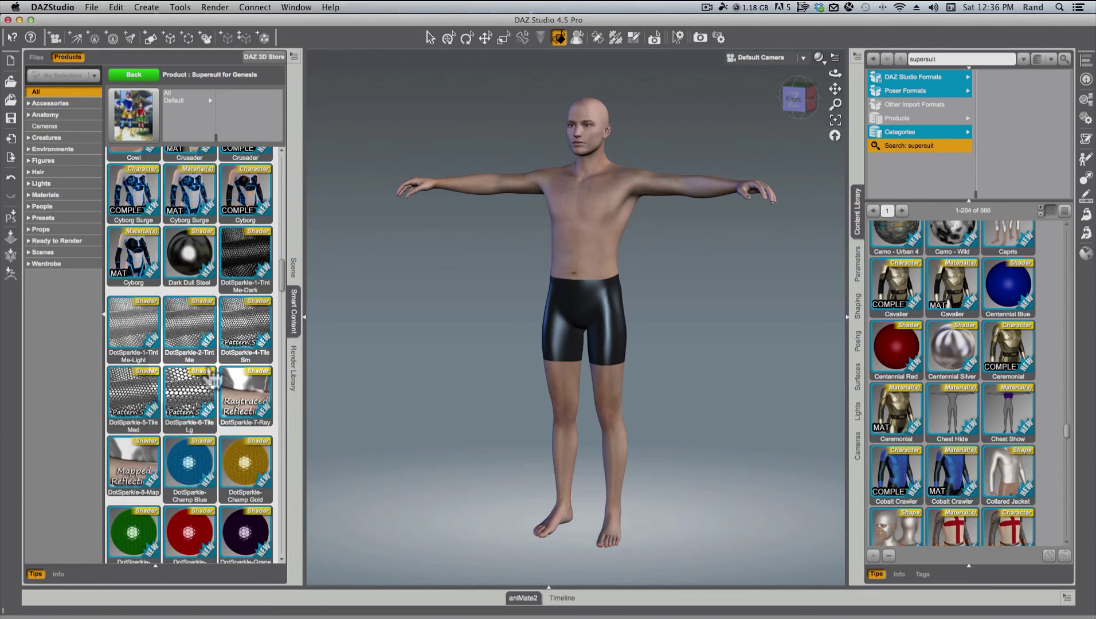
{"action": "scroll", "coordinate": [214, 378], "scroll_direction": "up", "scroll_amount": 10}
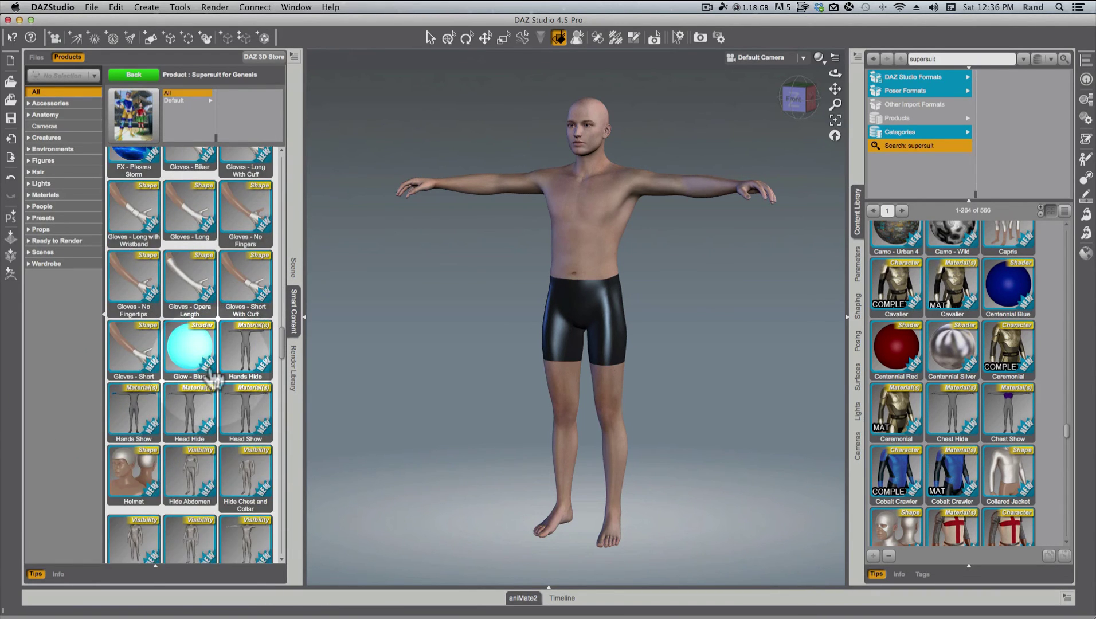
{"action": "scroll", "coordinate": [214, 378], "scroll_direction": "down", "scroll_amount": 8}
{"action": "scroll", "coordinate": [215, 378], "scroll_direction": "up", "scroll_amount": 5}
- Narrow the Supersuit for Genesis product's contents to the Full-Body category under Default and Wardrobe
{"action": "left_click", "coordinate": [215, 107]}
{"action": "left_click", "coordinate": [179, 99]}
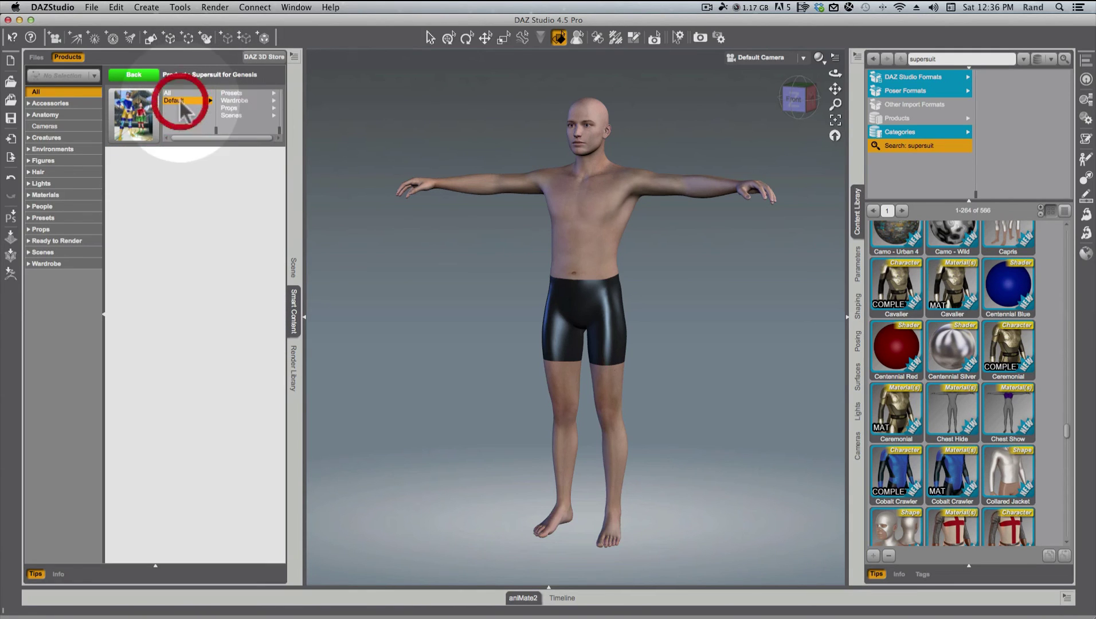
{"action": "left_click", "coordinate": [232, 101]}
{"action": "left_click", "coordinate": [236, 94]}
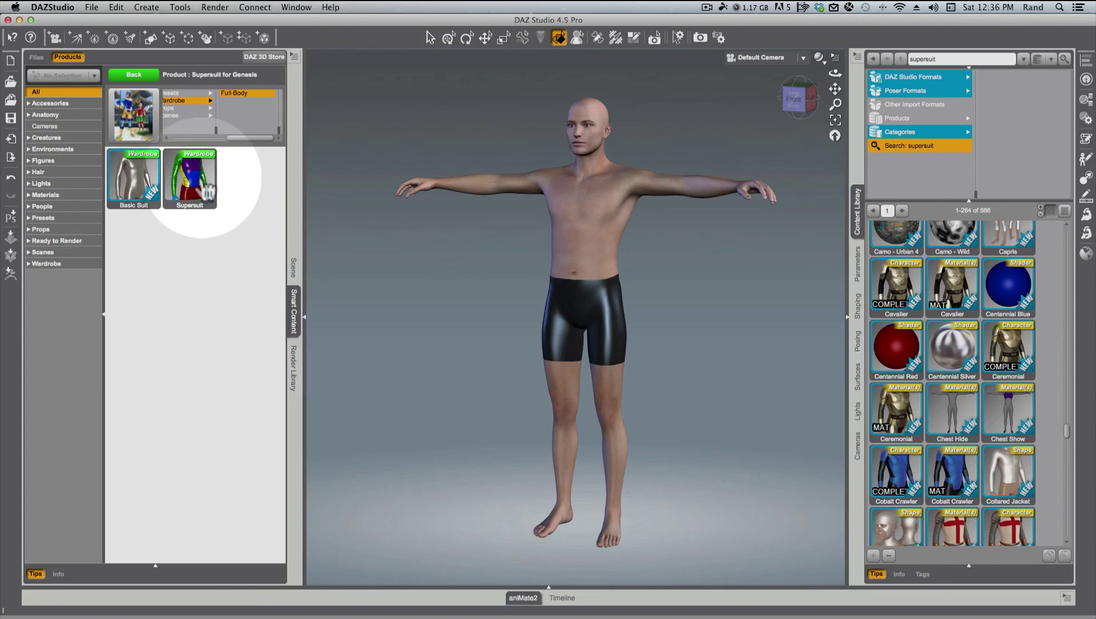
- Select the Genesis figure and load the Supersuit onto it from the Full-Body wardrobe files
{"action": "left_click_drag", "start_coordinate": [198, 187], "coordinate": [614, 203]}
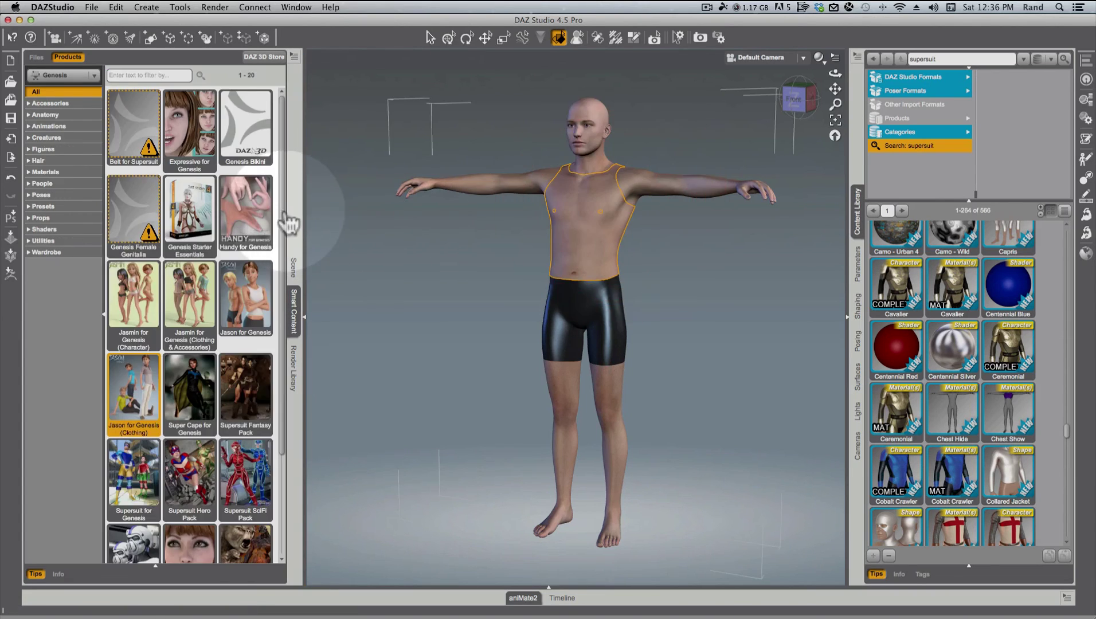
{"action": "left_click", "coordinate": [47, 253]}
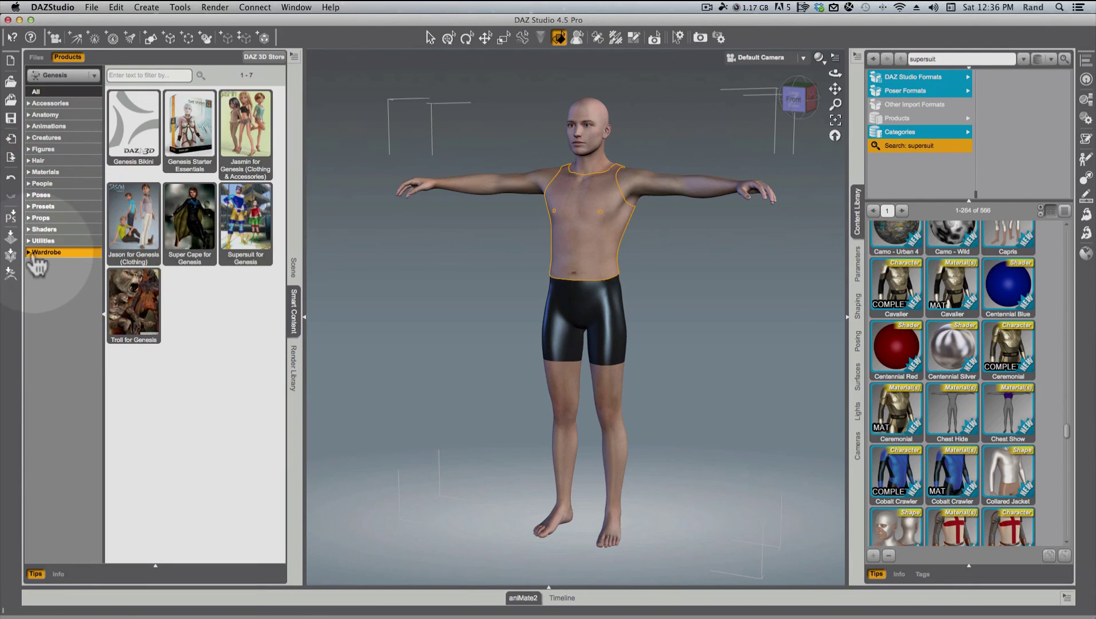
{"action": "left_click", "coordinate": [31, 258]}
{"action": "left_click", "coordinate": [36, 57]}
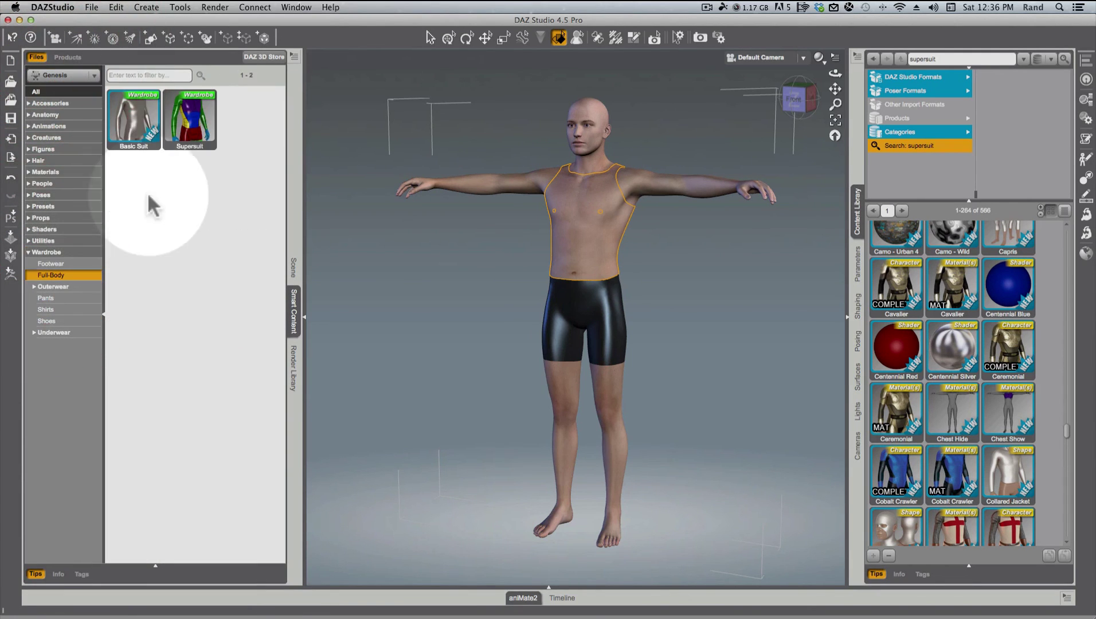
{"action": "double_click", "coordinate": [192, 131]}
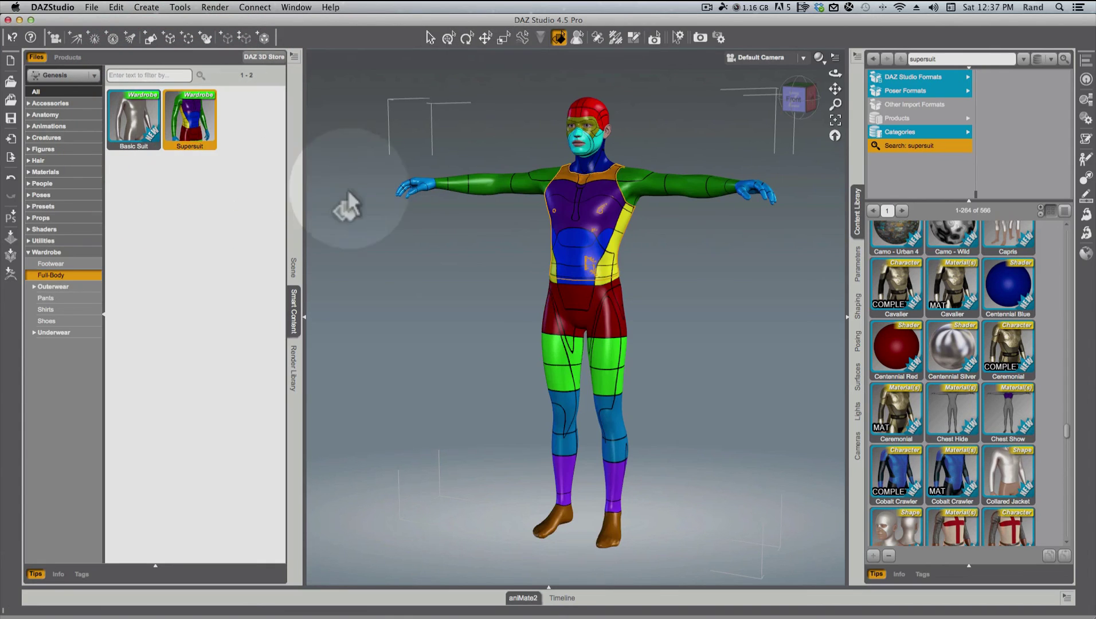
- Deselect the figure and examine the Supersuit on it from several angles
{"action": "left_click", "coordinate": [373, 204]}
{"action": "left_click", "coordinate": [797, 101]}
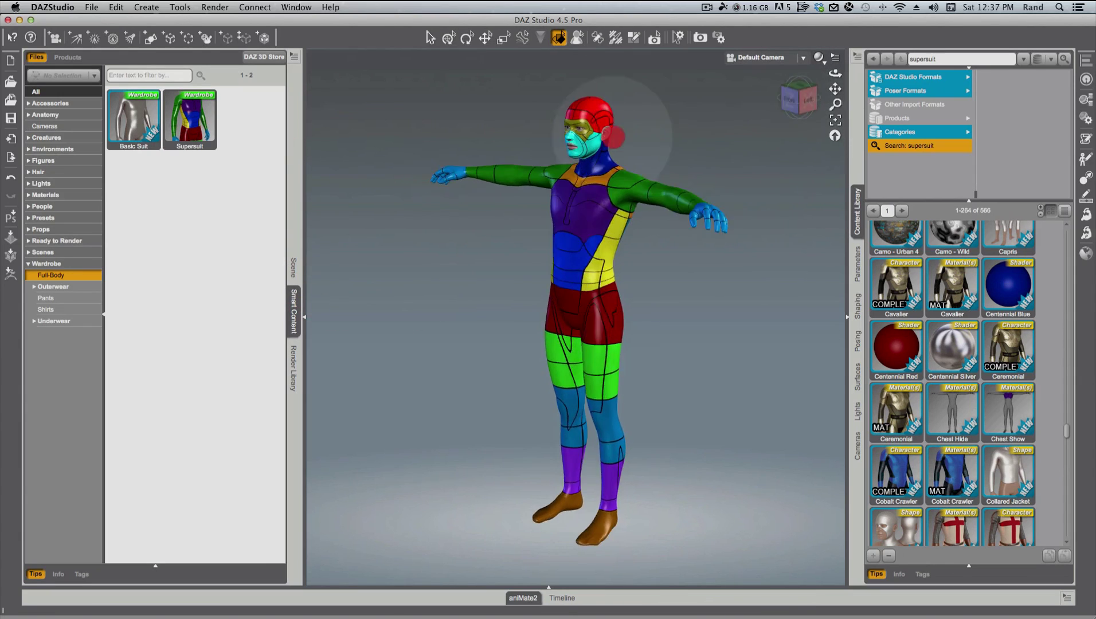
{"action": "left_click", "coordinate": [797, 100]}
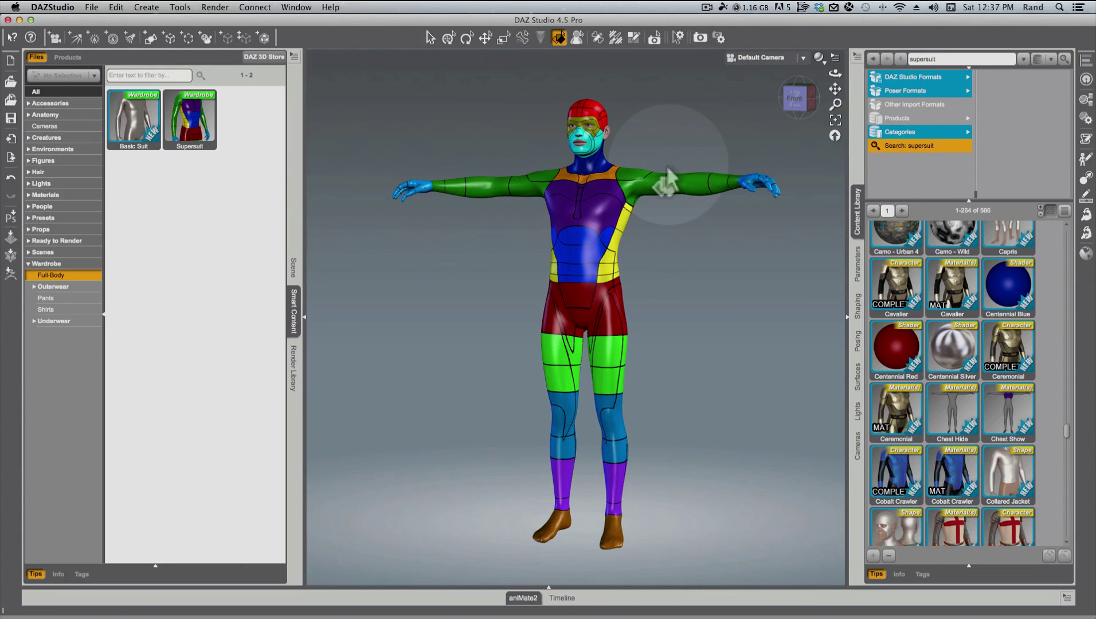
{"action": "mouse_move", "coordinate": [796, 102]}
{"action": "left_mouse_down"}
{"action": "mouse_move", "coordinate": [771, 142]}
{"action": "mouse_move", "coordinate": [805, 112]}
{"action": "left_mouse_up"}
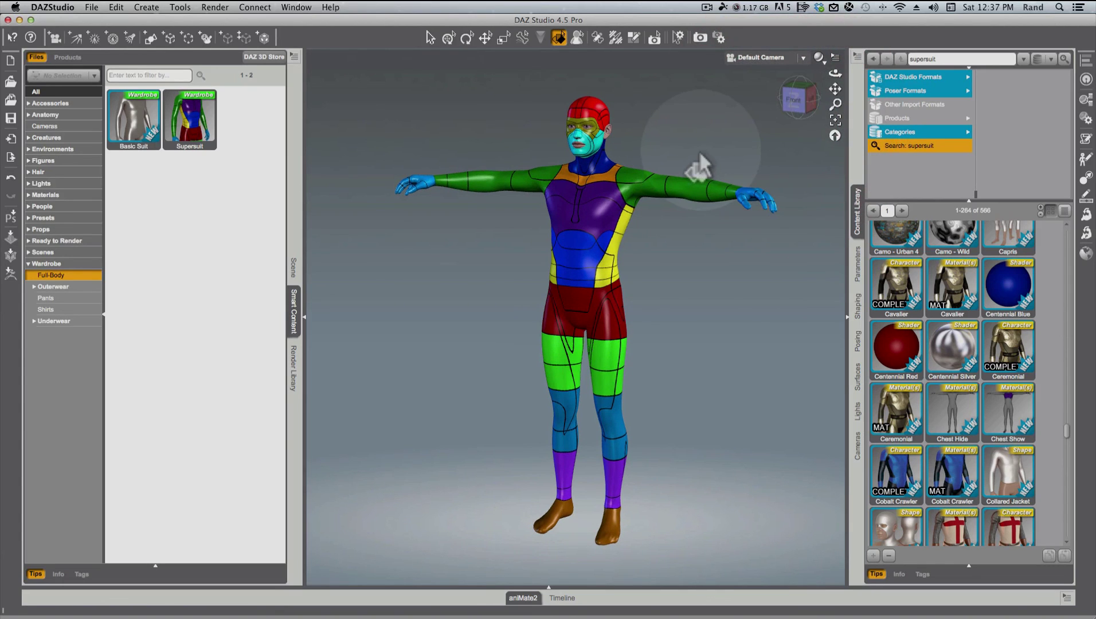